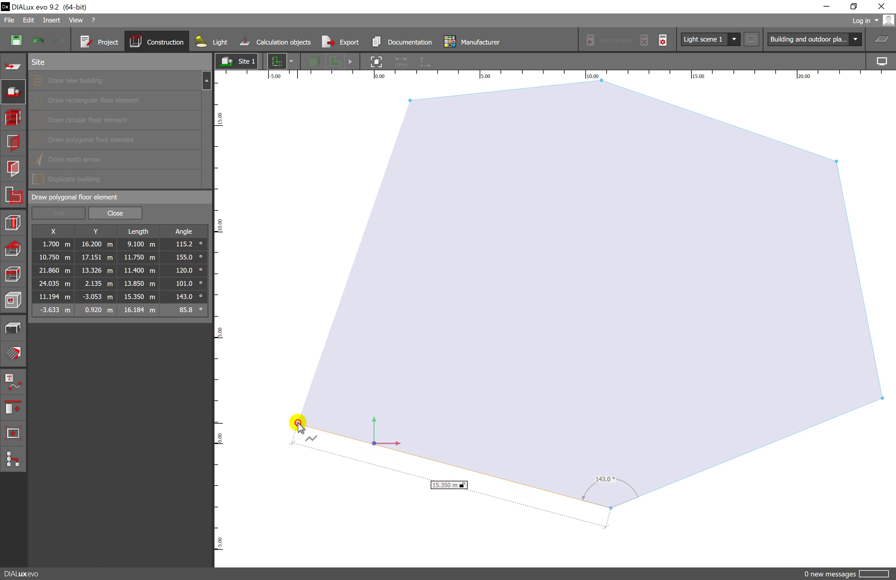
# Finish the seven-sided site floor polygon, about 29.7 by 20.2 m, and set its thickness to 0.001 m
pyautogui.click(254, 221)
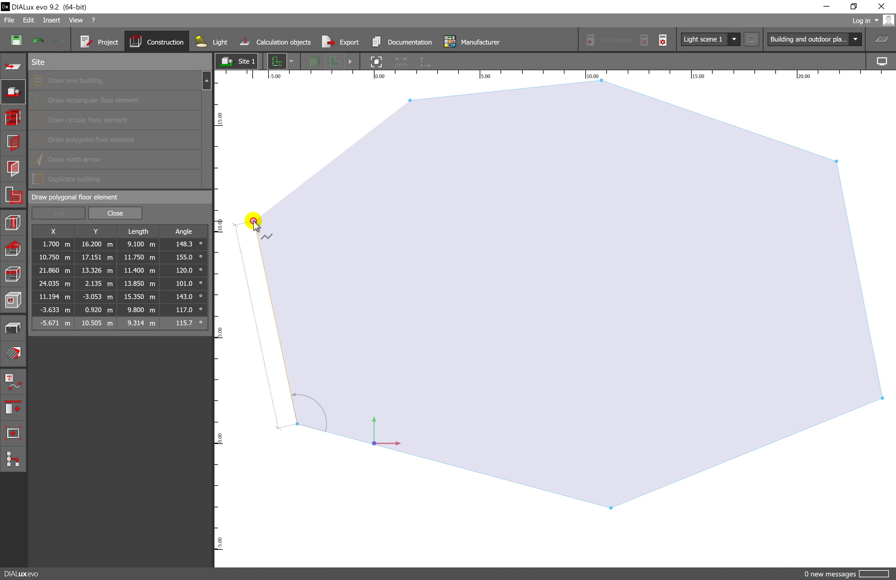
pyautogui.click(410, 101)
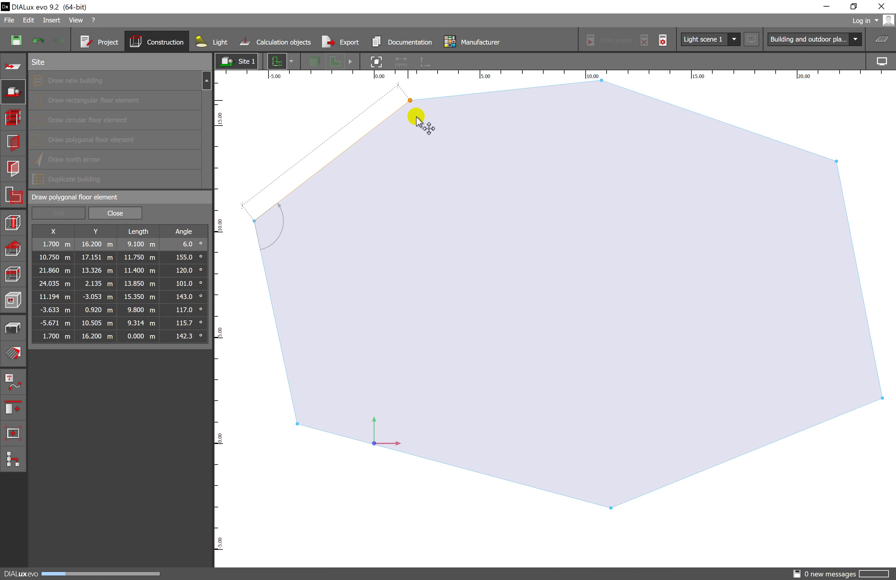
pyautogui.moveTo(335, 120); pyautogui.dragTo(340, 158)
pyautogui.click(150, 299)
pyautogui.doubleClick(155, 300)
pyautogui.write('0')
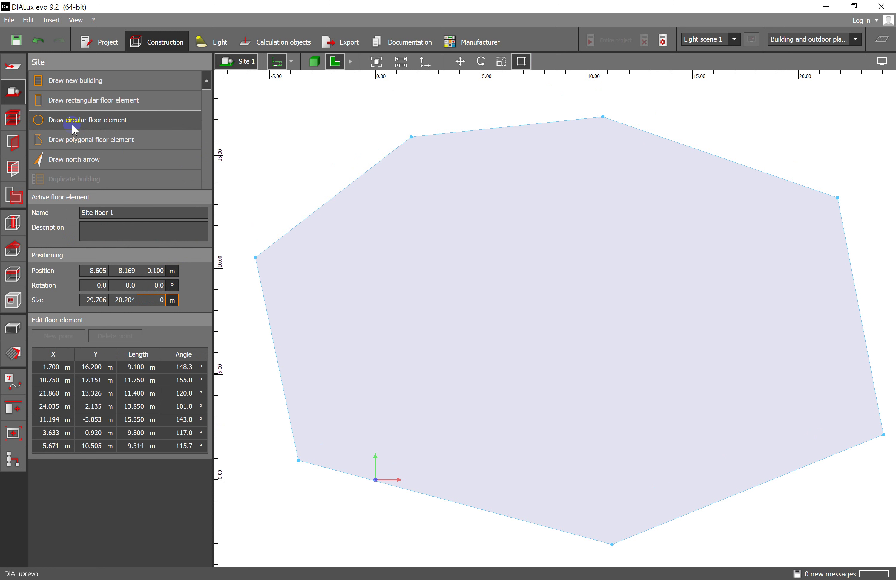
# Draw a rectangular polygonal floor element about 11.3 by 3.65 m inside the large floor, just above the origin, and set its thickness to 0.150 m
pyautogui.click(66, 138)
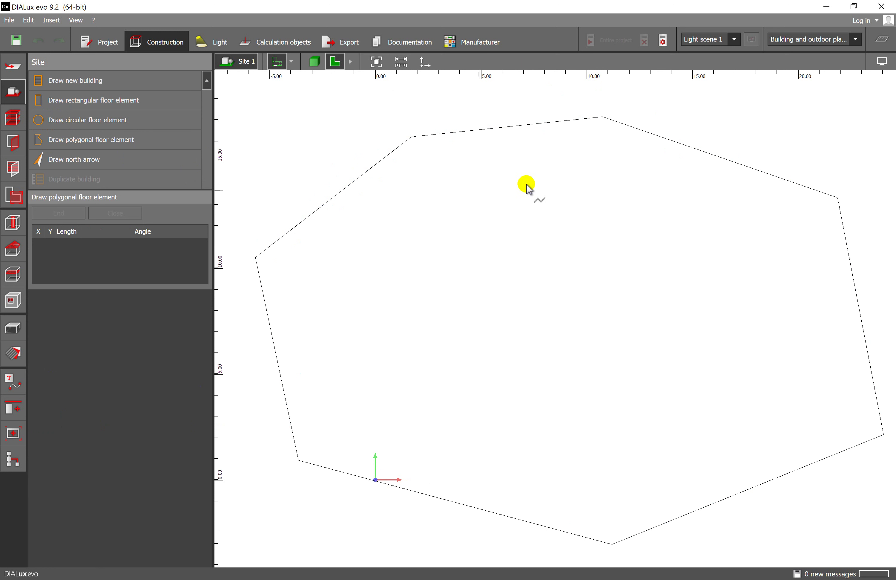
pyautogui.click(379, 365)
pyautogui.click(389, 442)
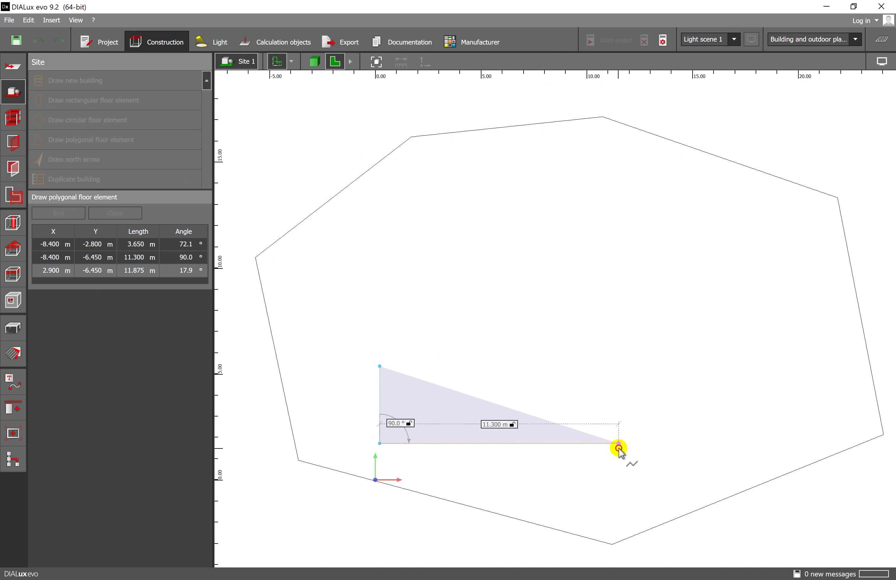
pyautogui.click(619, 446)
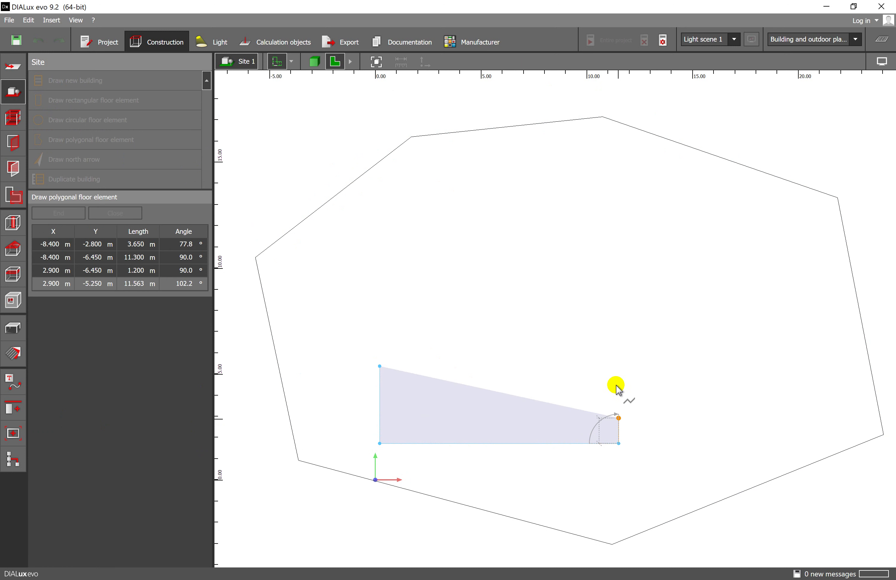
pyautogui.click(615, 366)
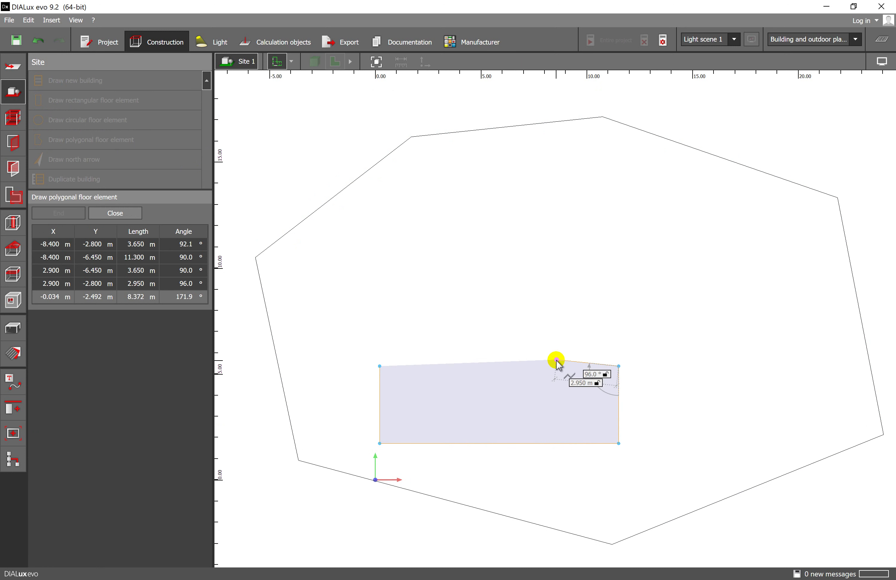
pyautogui.rightClick(520, 344)
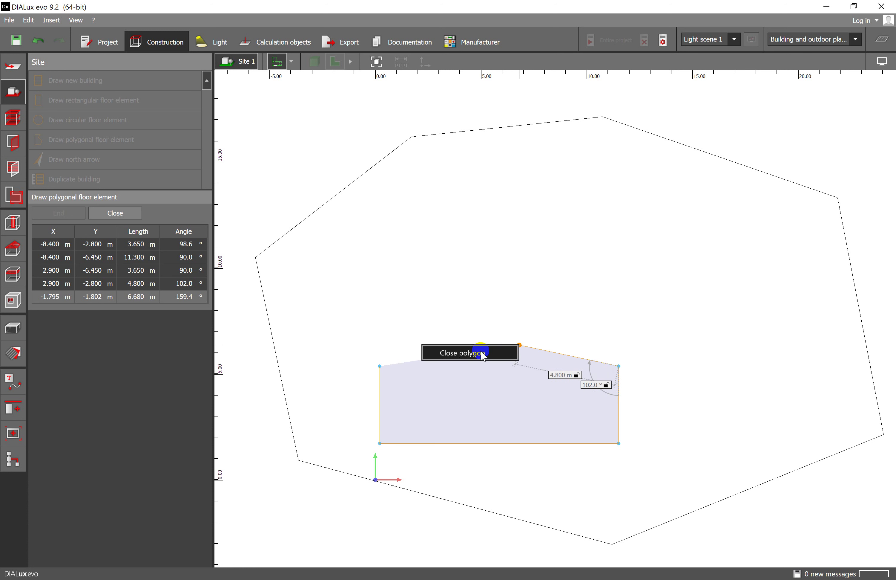
pyautogui.click(482, 352)
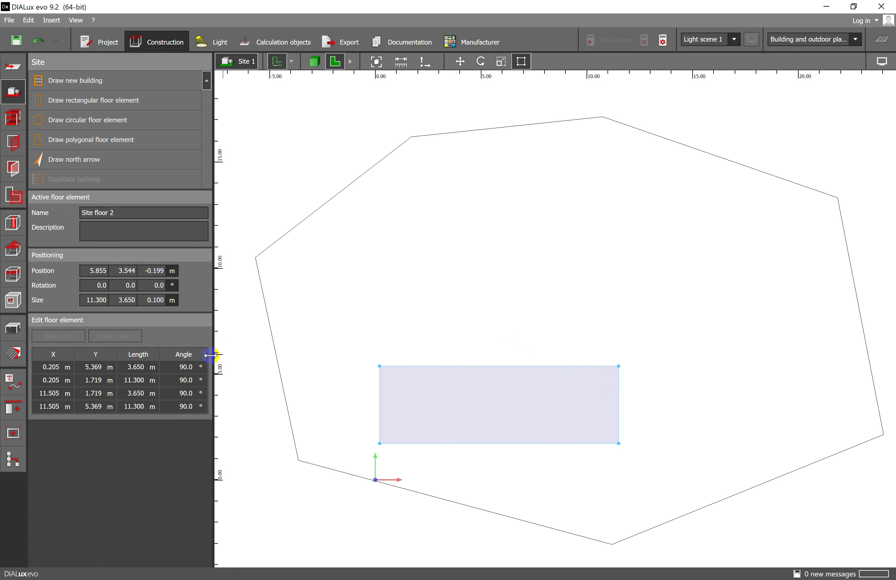
pyautogui.doubleClick(155, 300)
pyautogui.press('Return')
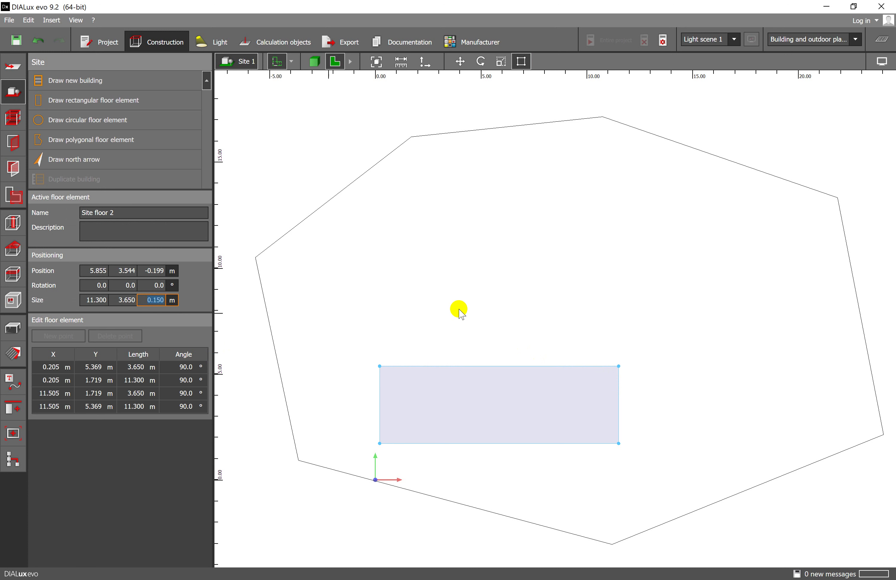
# Inspect the two floor elements in the 3D view from a raised angle, and return to the plan view
pyautogui.scroll(-1, 463, 316)
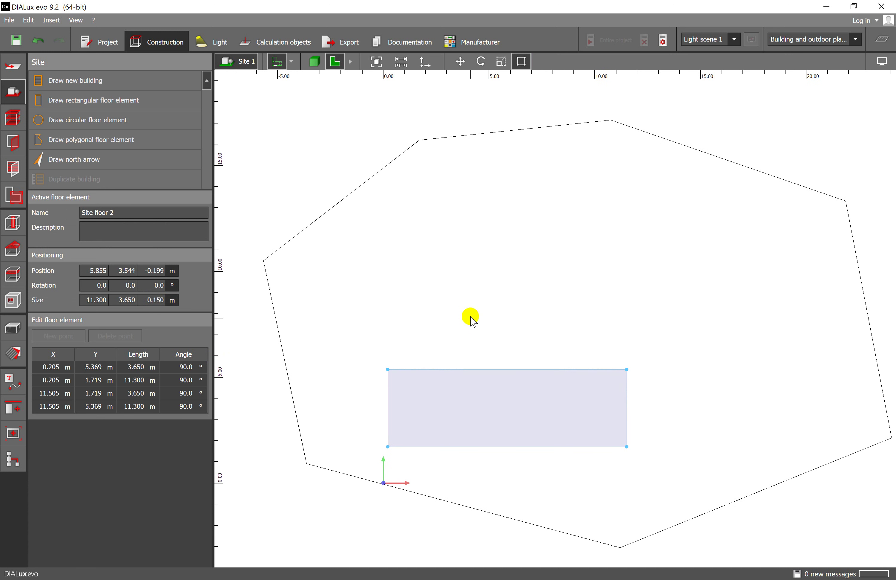
pyautogui.scroll(-2, 465, 315)
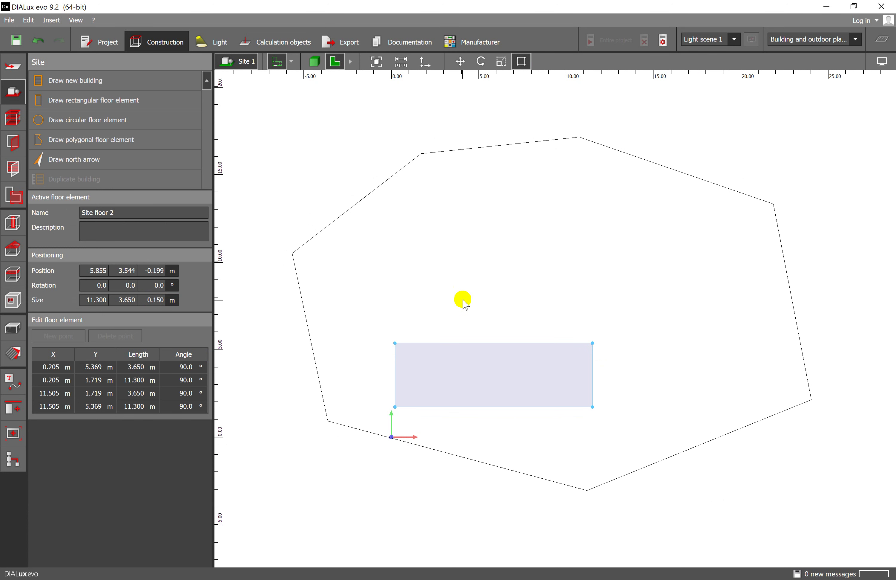
pyautogui.click(323, 63)
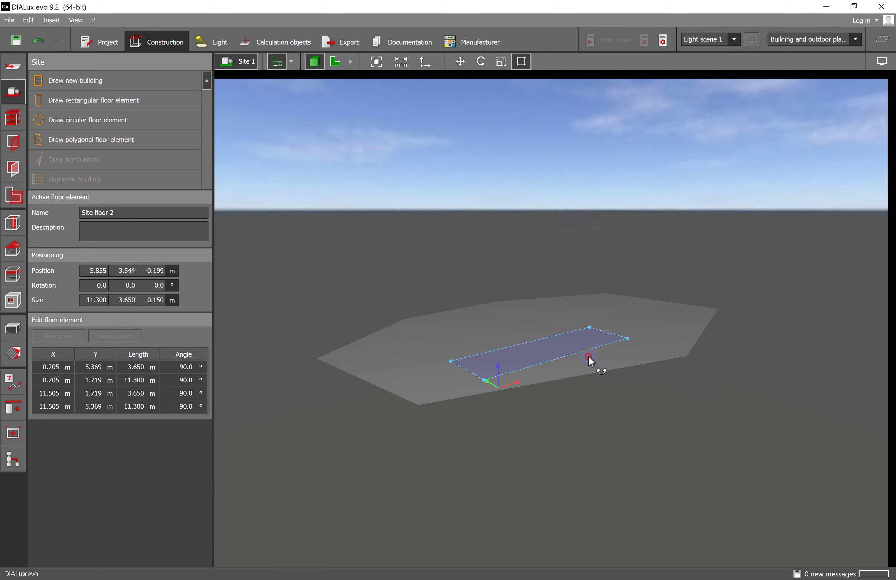
pyautogui.moveTo(594, 364); pyautogui.dragTo(532, 424)
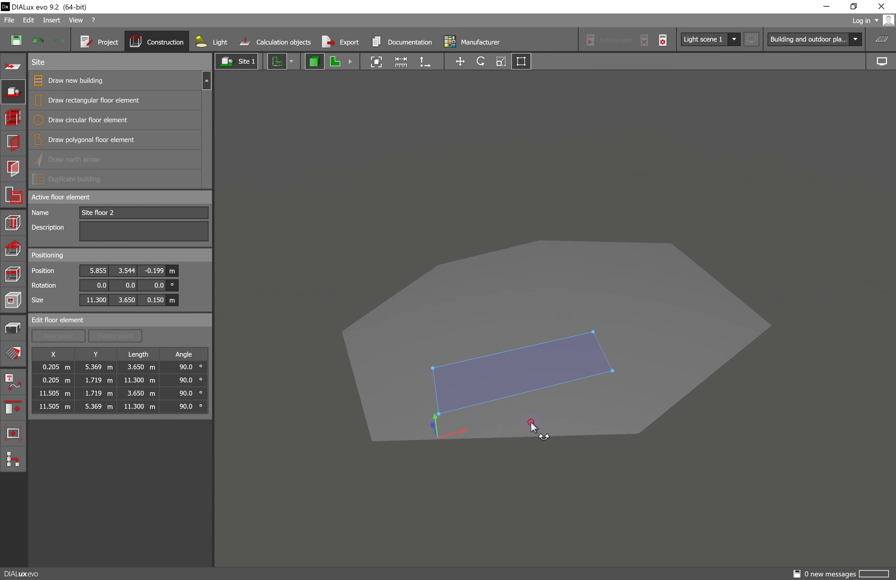
pyautogui.click(337, 67)
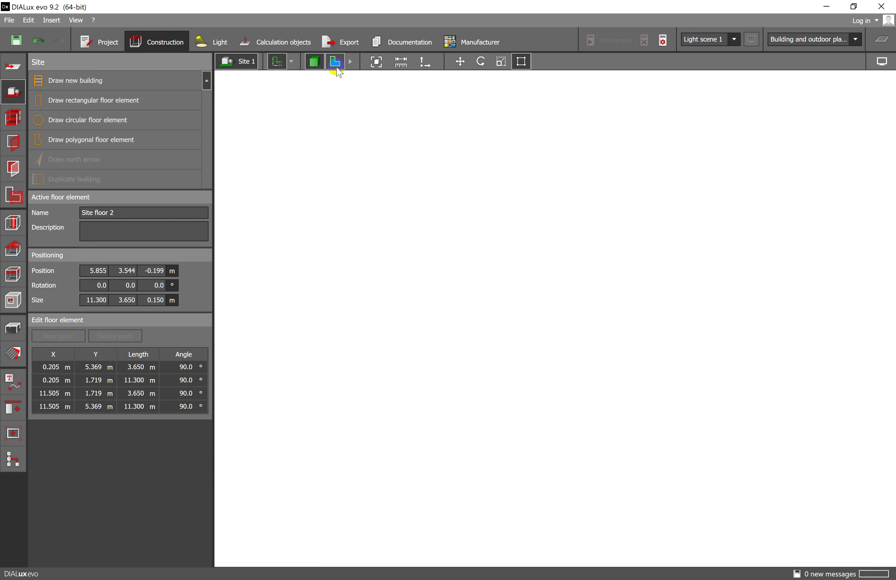
pyautogui.moveTo(506, 304); pyautogui.dragTo(514, 312)
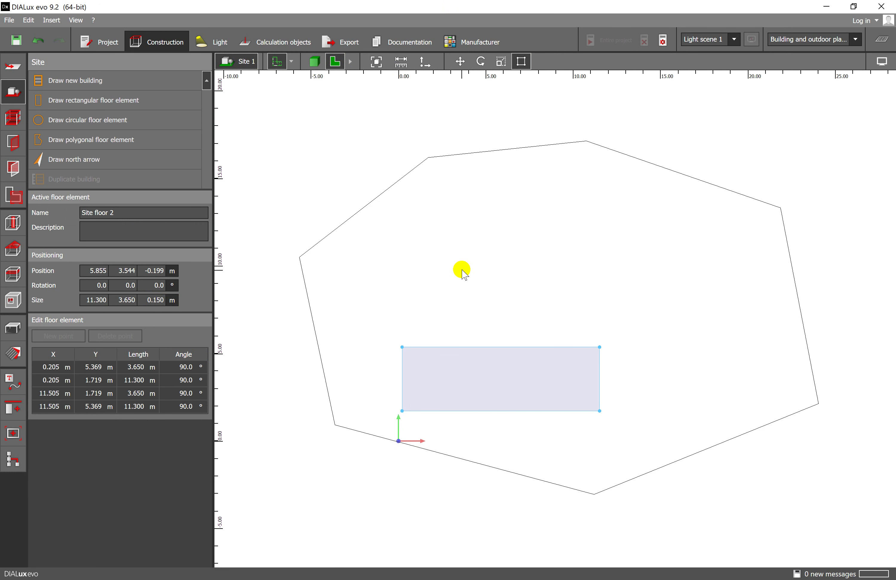
# Select the large outer floor element and open the material catalog for it
pyautogui.click(455, 256)
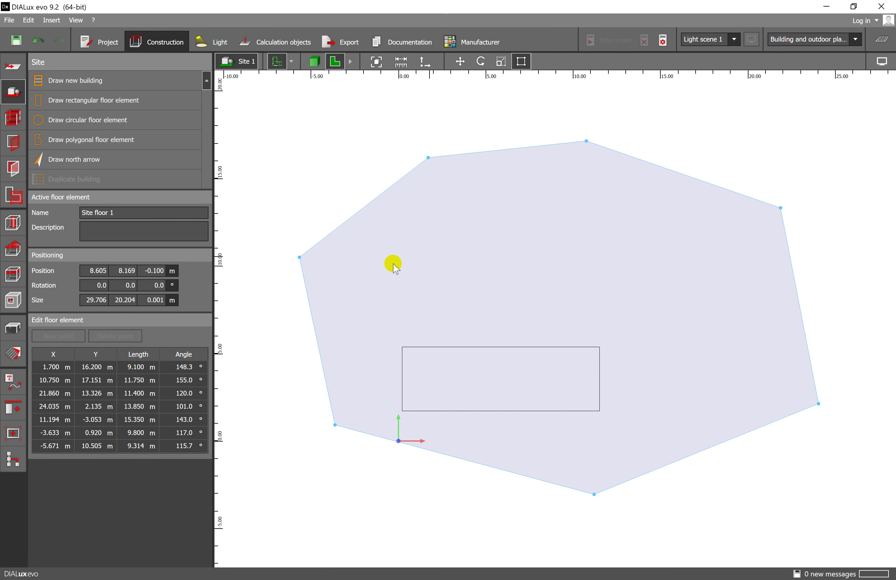
pyautogui.click(29, 369)
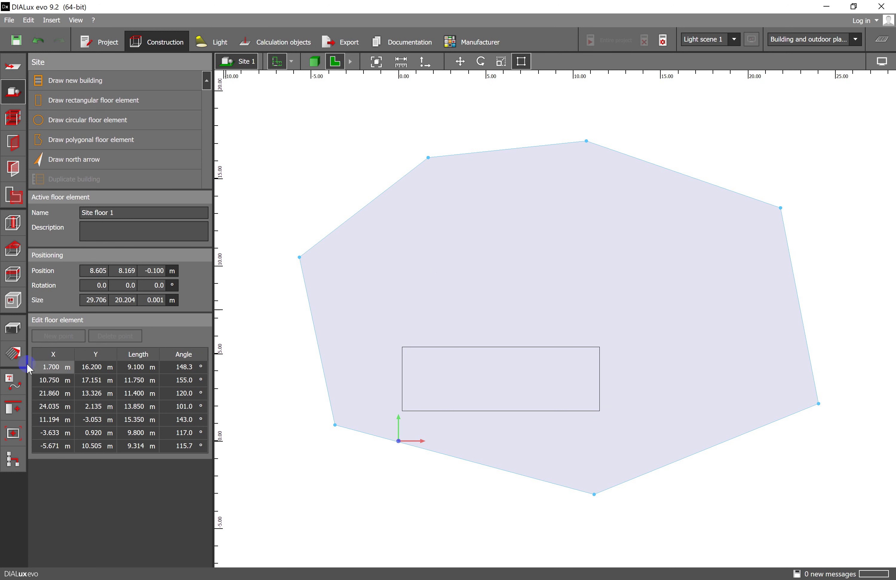
pyautogui.click(13, 355)
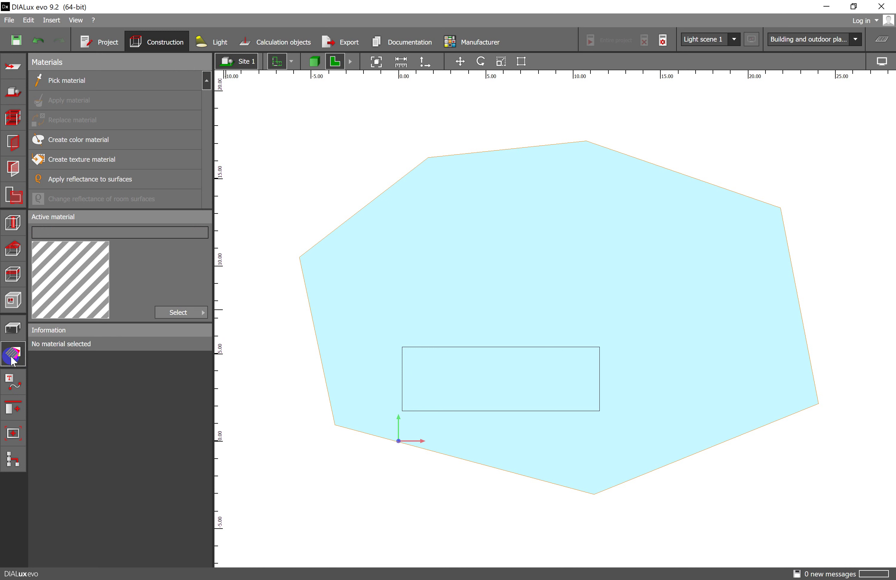
pyautogui.click(196, 311)
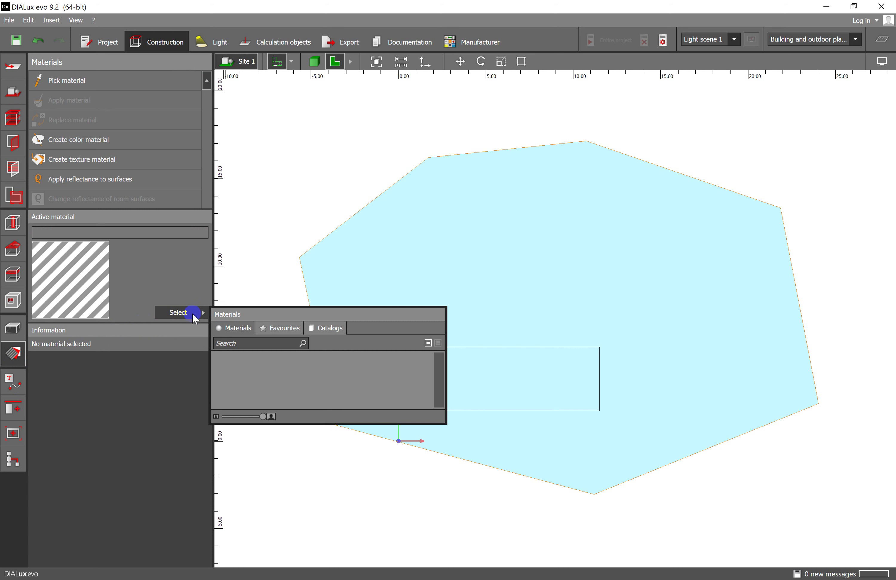
pyautogui.click(326, 328)
pyautogui.click(251, 384)
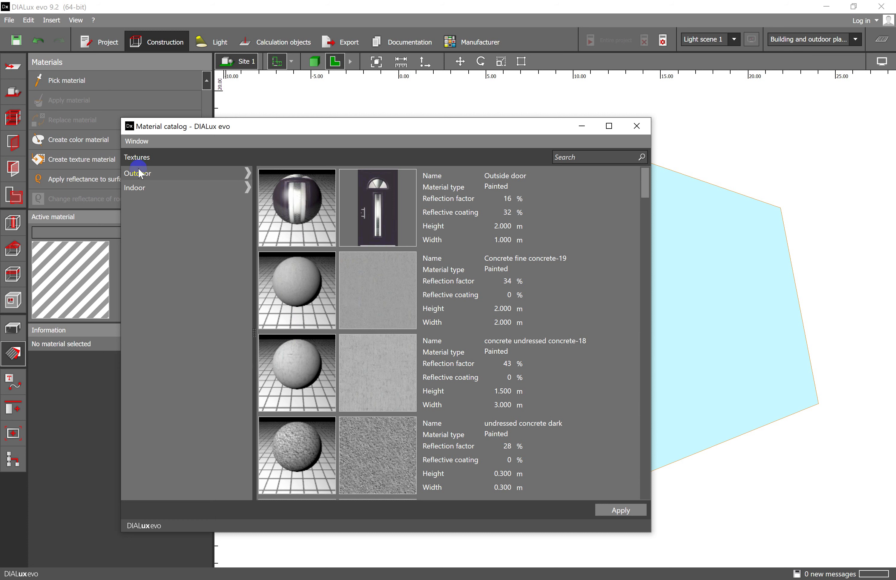
# Browse the outdoor floor textures, such as concrete stones, paving and grass, and close the material catalog
pyautogui.click(137, 158)
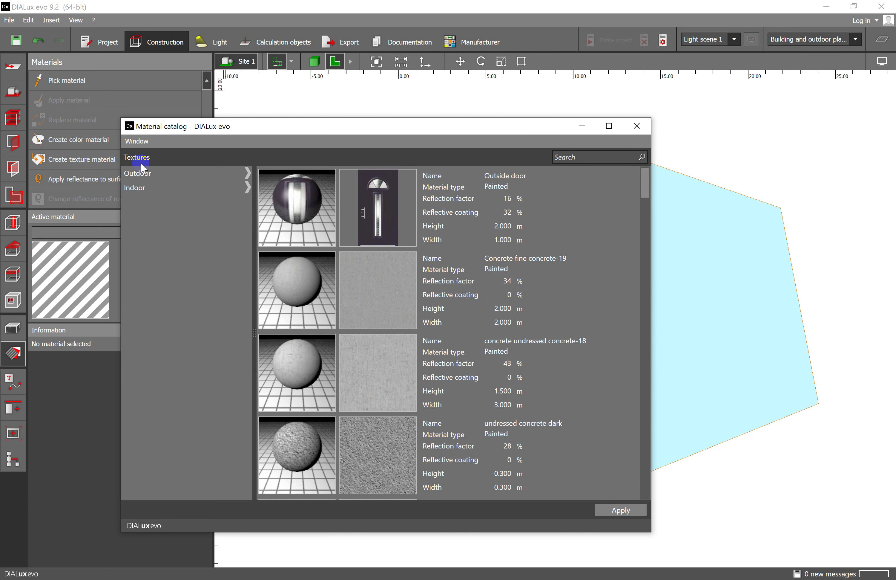
pyautogui.click(141, 174)
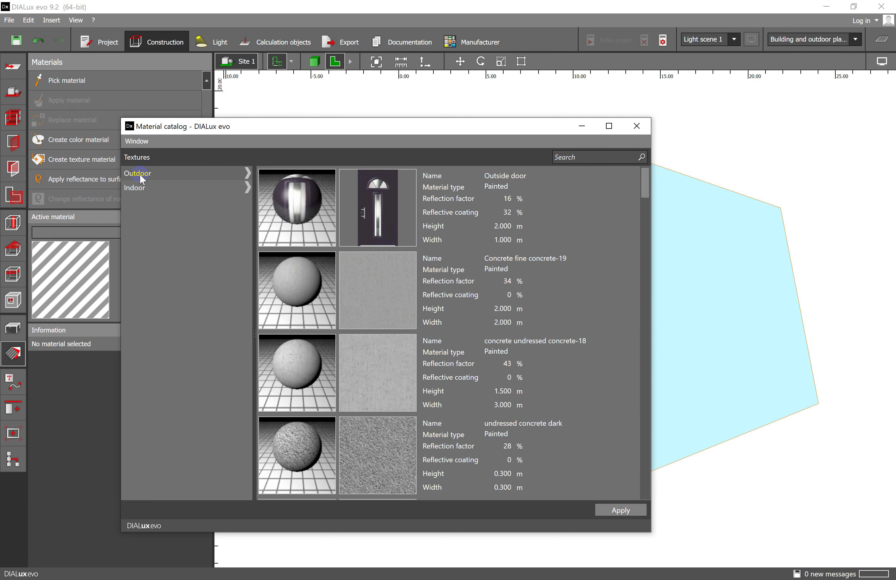
pyautogui.click(163, 175)
pyautogui.click(248, 172)
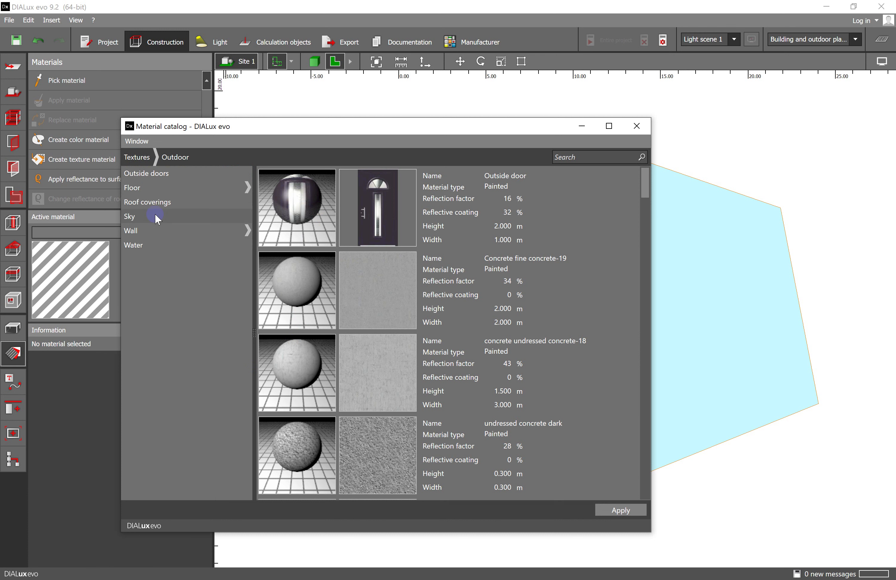
pyautogui.click(144, 193)
pyautogui.scroll(-6, 562, 288)
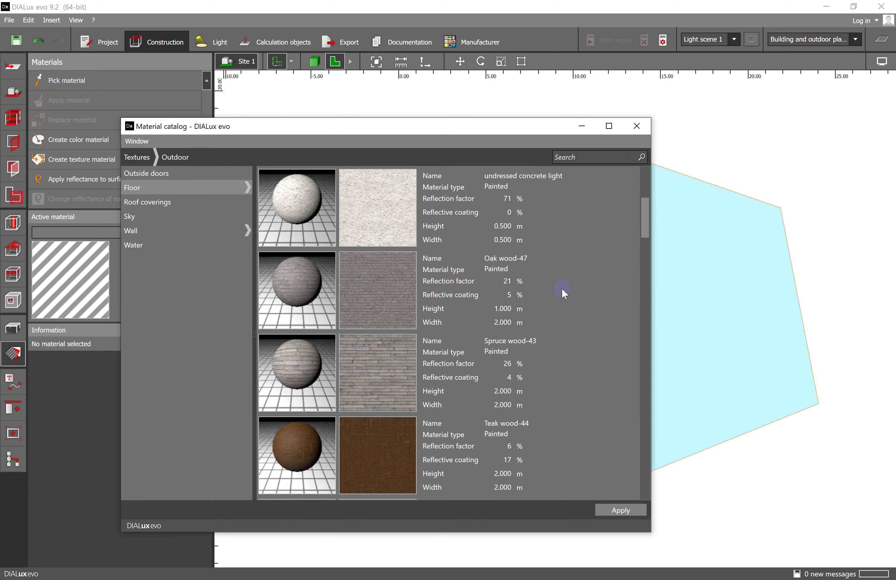
pyautogui.click(594, 278)
pyautogui.scroll(-9, 472, 285)
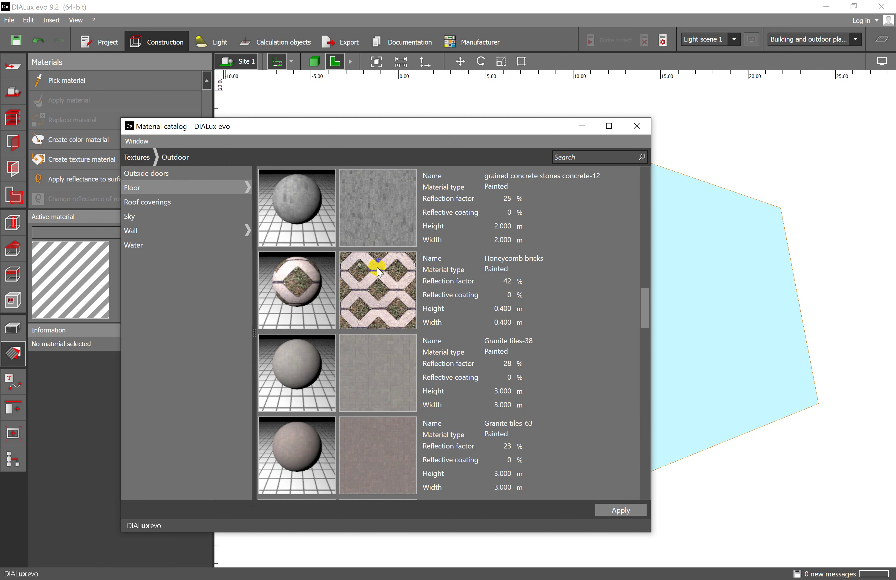
pyautogui.scroll(3, 382, 278)
pyautogui.scroll(3, 382, 281)
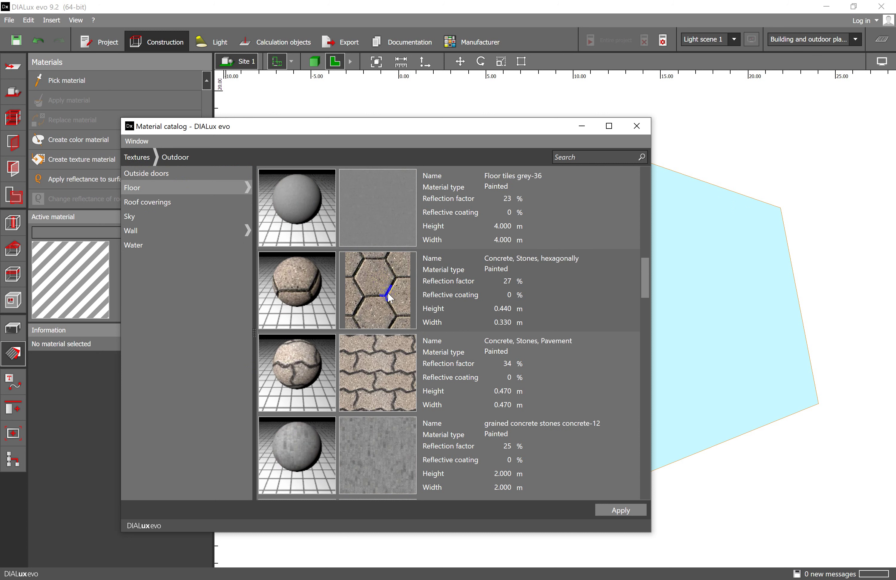
pyautogui.scroll(-3, 388, 294)
pyautogui.scroll(-3, 390, 296)
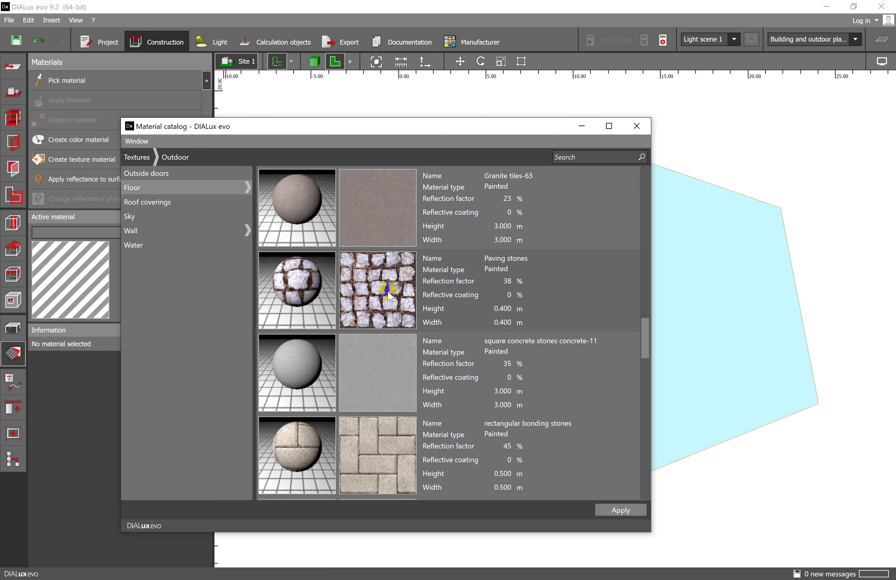
pyautogui.scroll(-6, 388, 292)
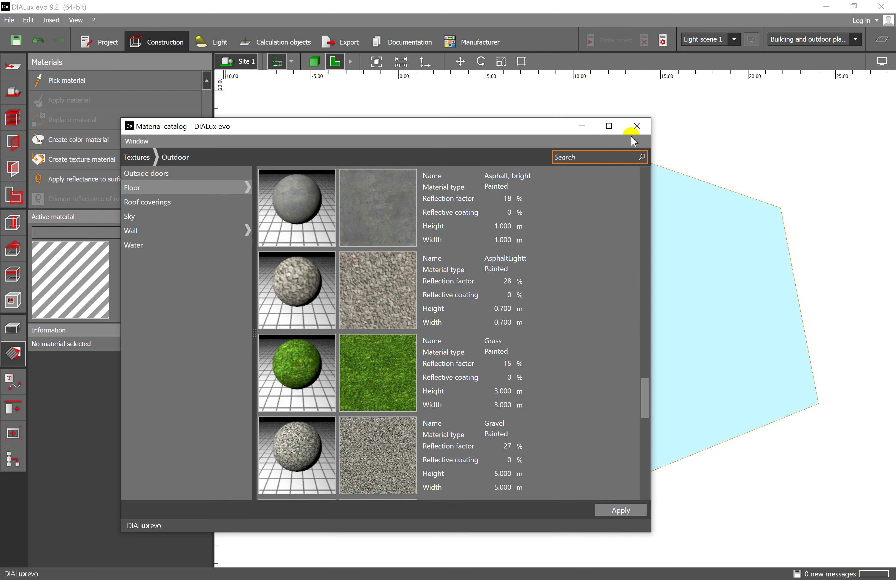
pyautogui.click(637, 126)
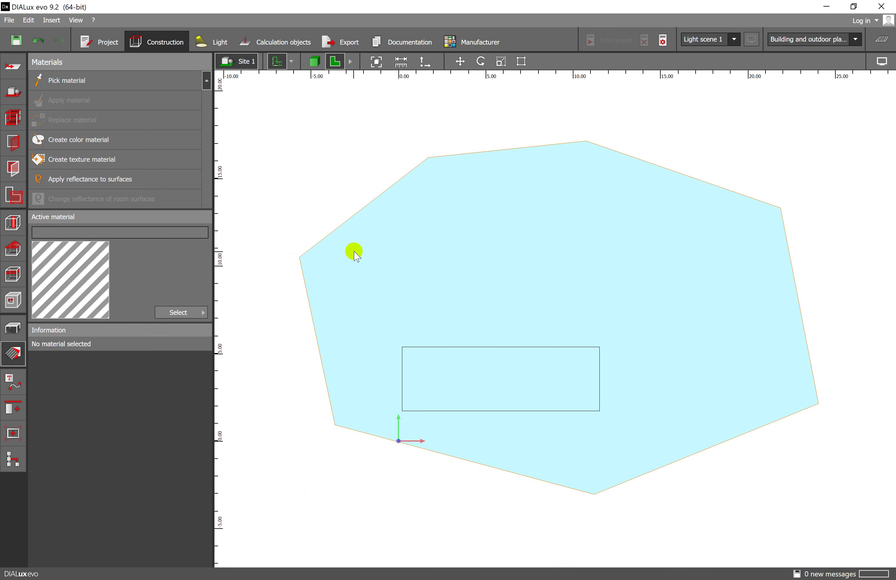
# Draw a five-sided polygonal floor element about 17.4 by 8.8 m inside the large floor, above the rectangular one
pyautogui.click(11, 98)
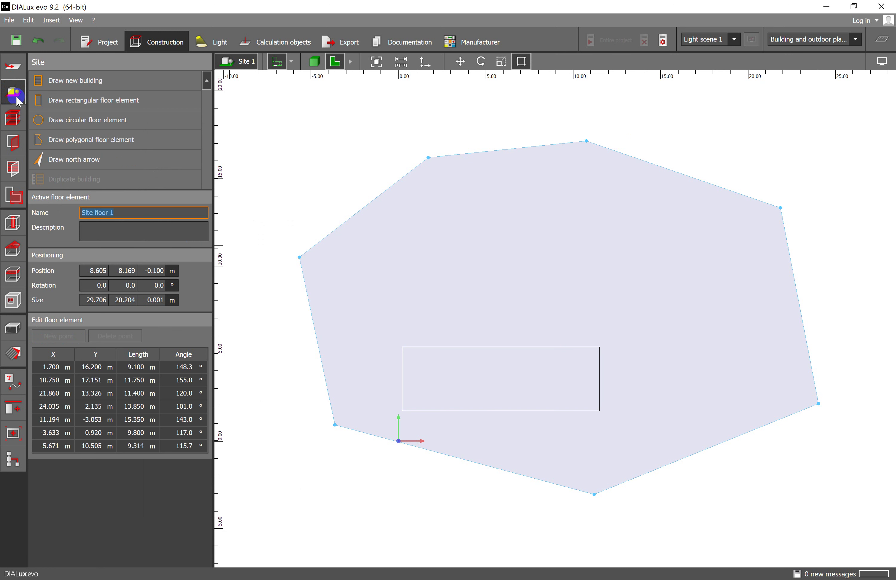
pyautogui.click(49, 139)
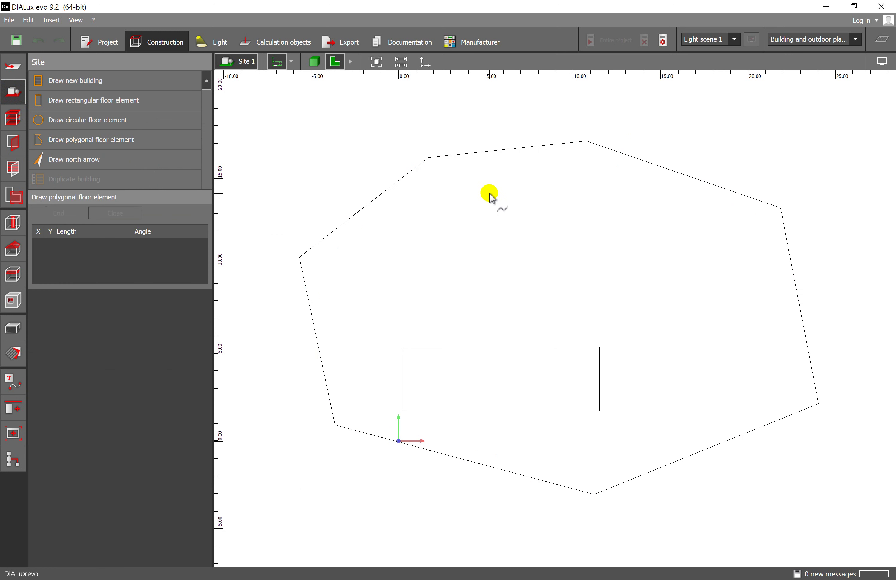
pyautogui.click(489, 187)
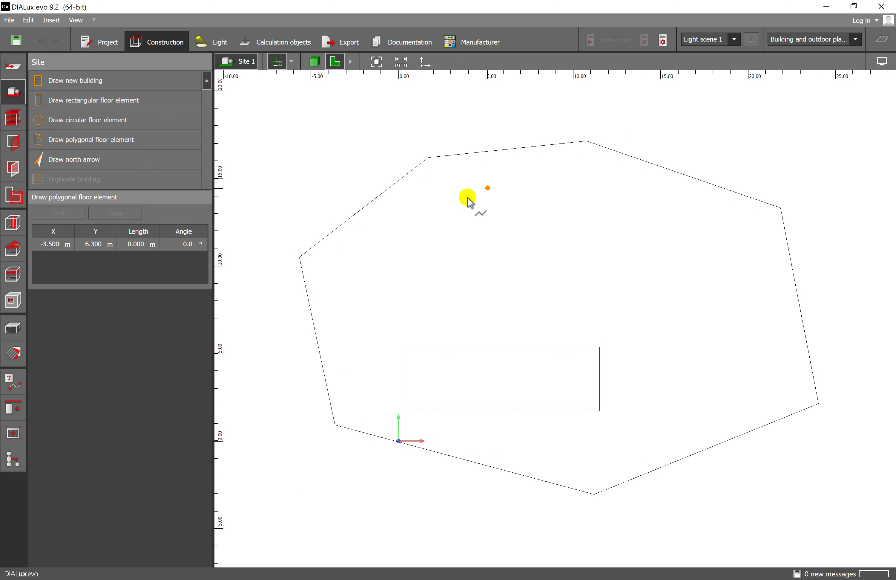
pyautogui.click(427, 249)
pyautogui.click(526, 306)
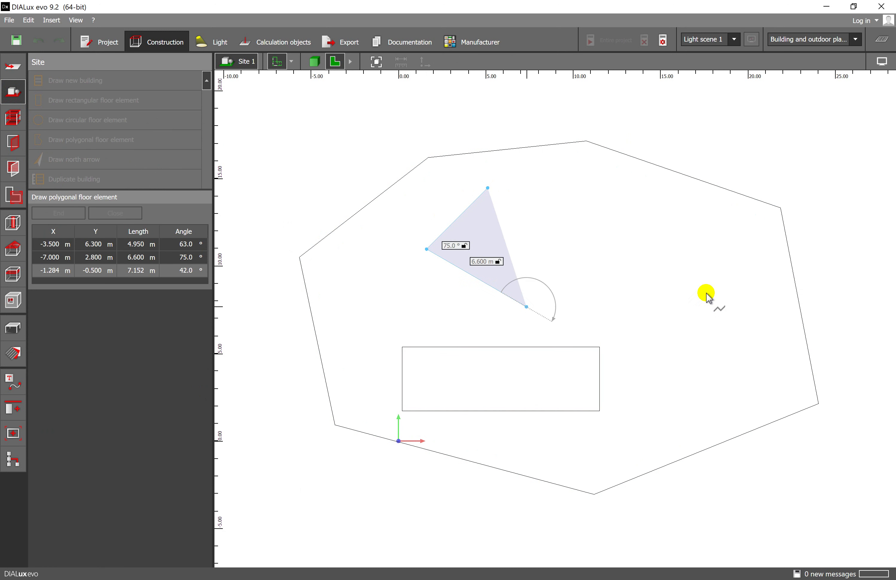
pyautogui.click(727, 278)
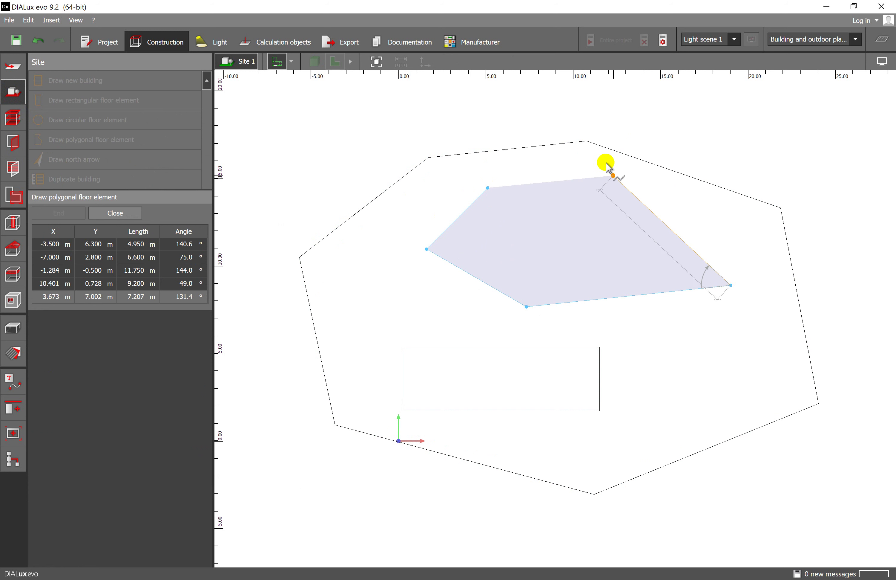
pyautogui.click(590, 156)
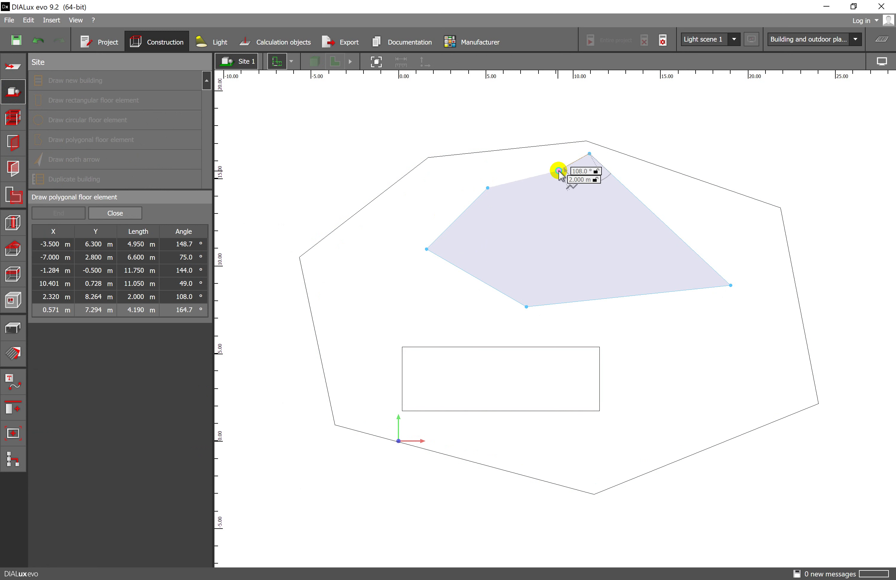
pyautogui.click(529, 183)
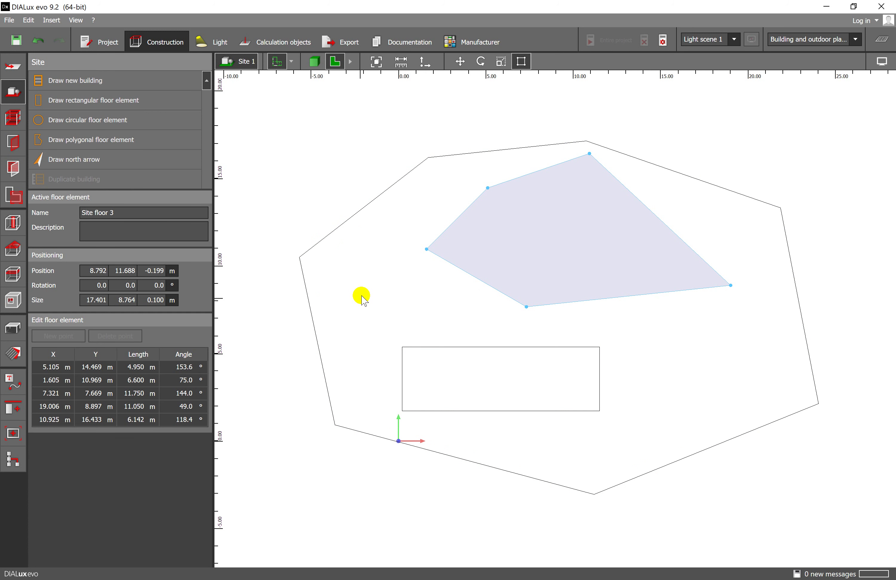
# Set the thickness of the five-sided floor element to 0.200 m
pyautogui.click(354, 281)
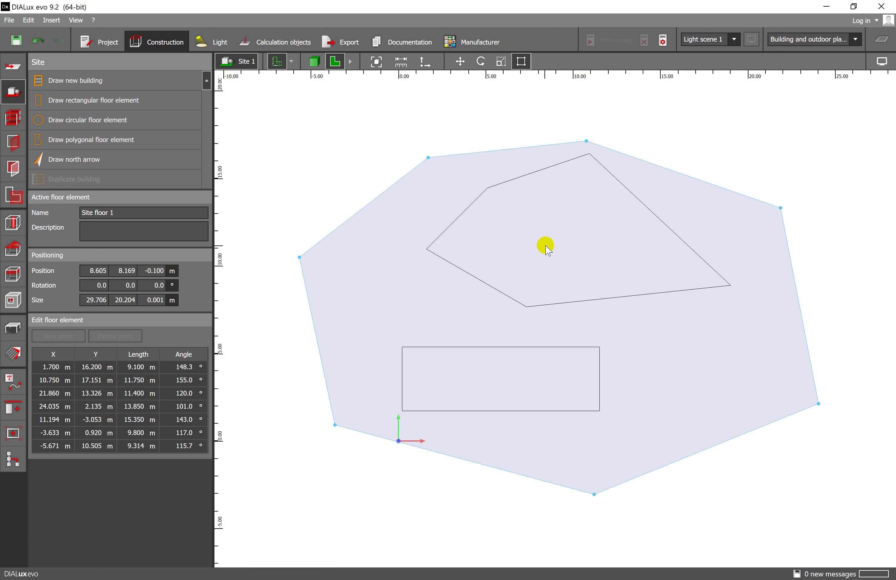
pyautogui.click(546, 248)
pyautogui.click(162, 299)
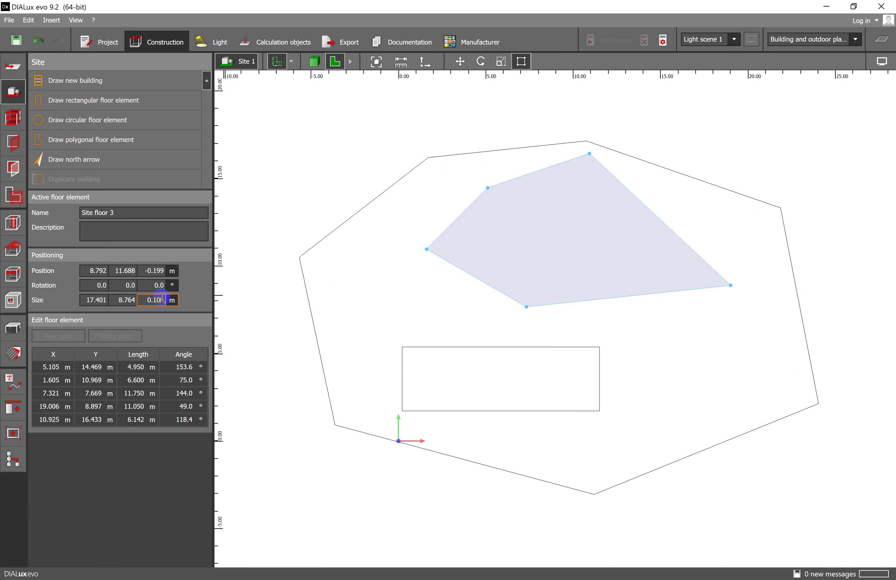
pyautogui.doubleClick(157, 302)
pyautogui.click(346, 295)
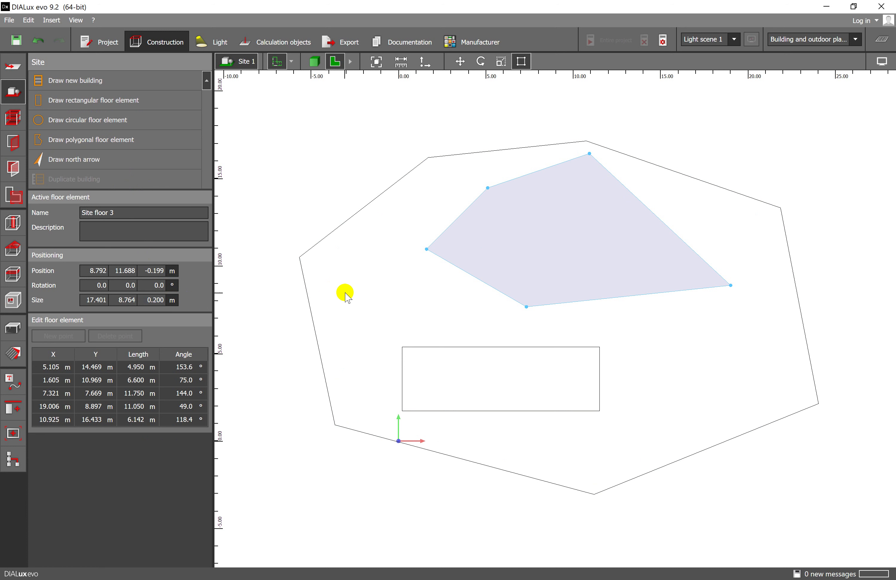
# Select the large outer floor element and open the DIALux evo material catalog
pyautogui.click(346, 295)
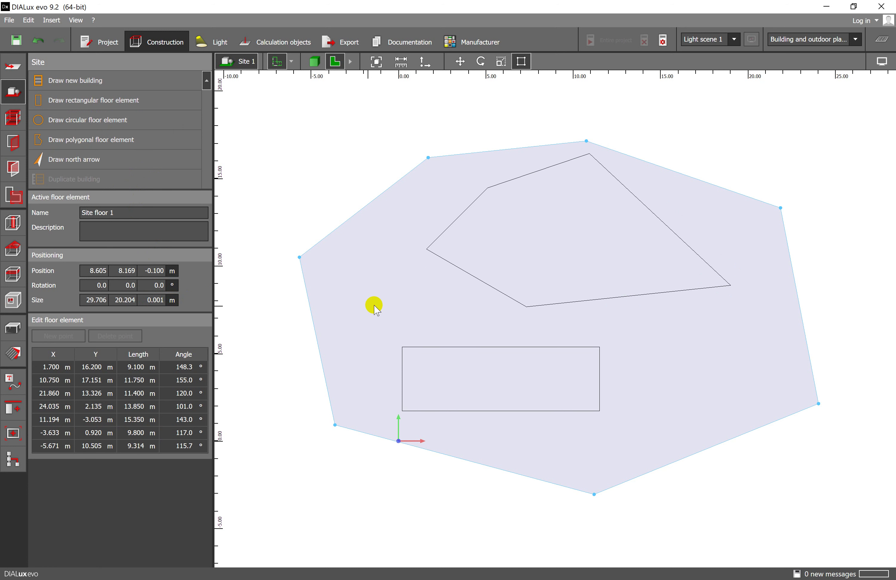
pyautogui.click(357, 308)
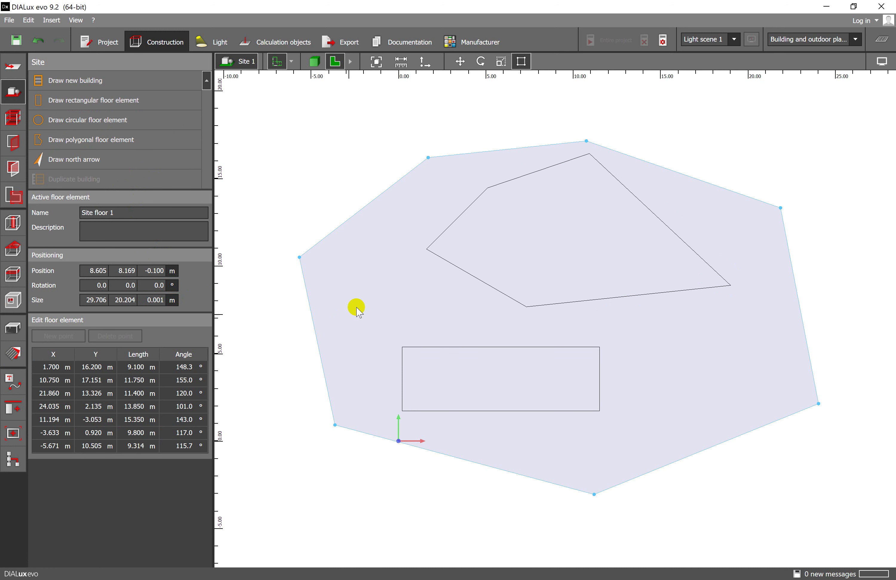
pyautogui.click(16, 355)
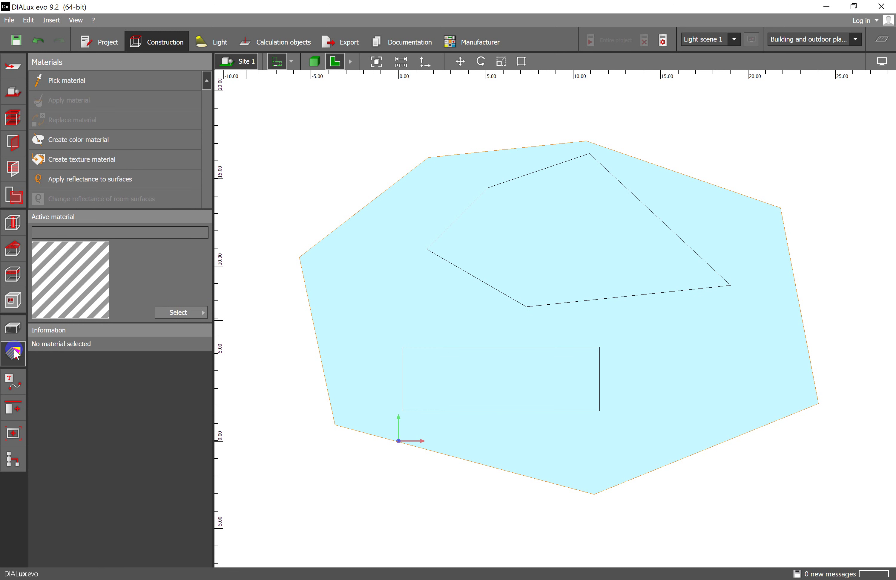
pyautogui.click(83, 185)
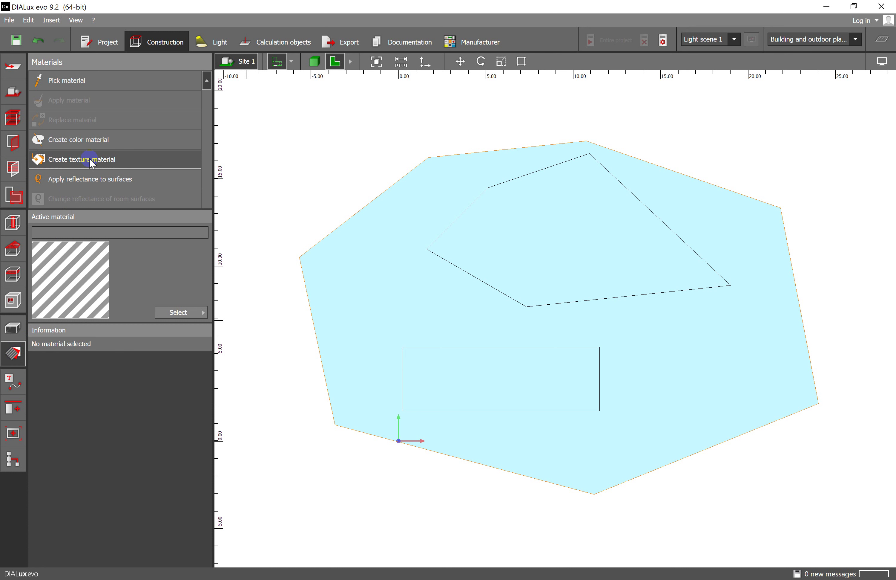
pyautogui.click(177, 313)
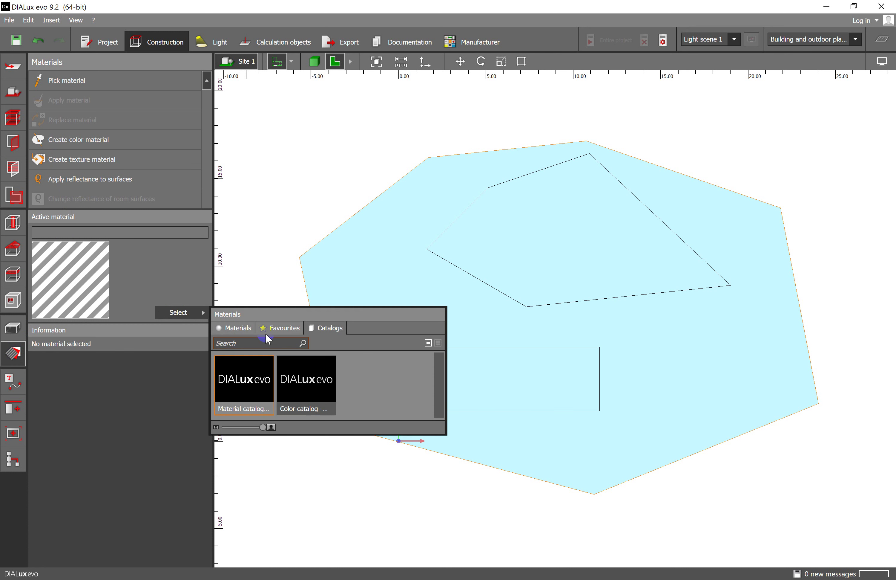
pyautogui.click(253, 381)
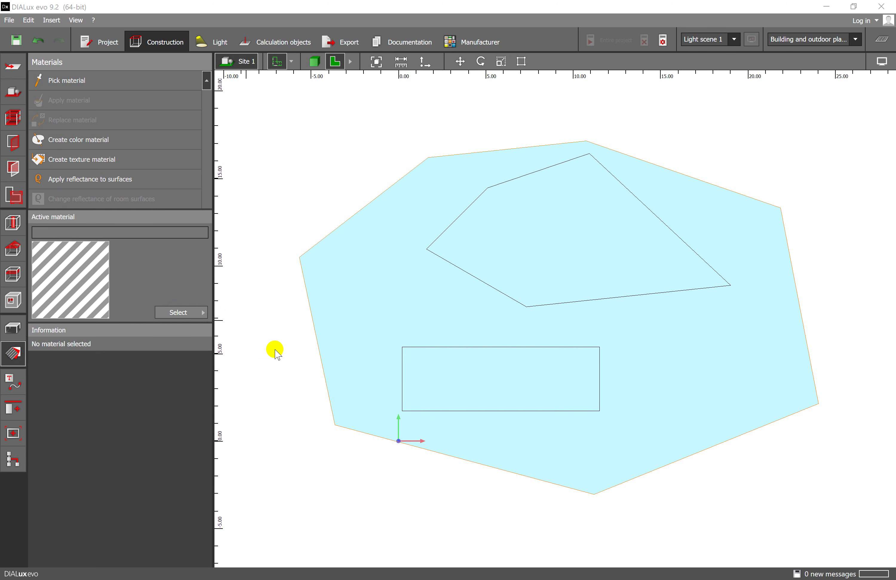
# Show the outdoor floor textures in the material catalog
pyautogui.click(155, 192)
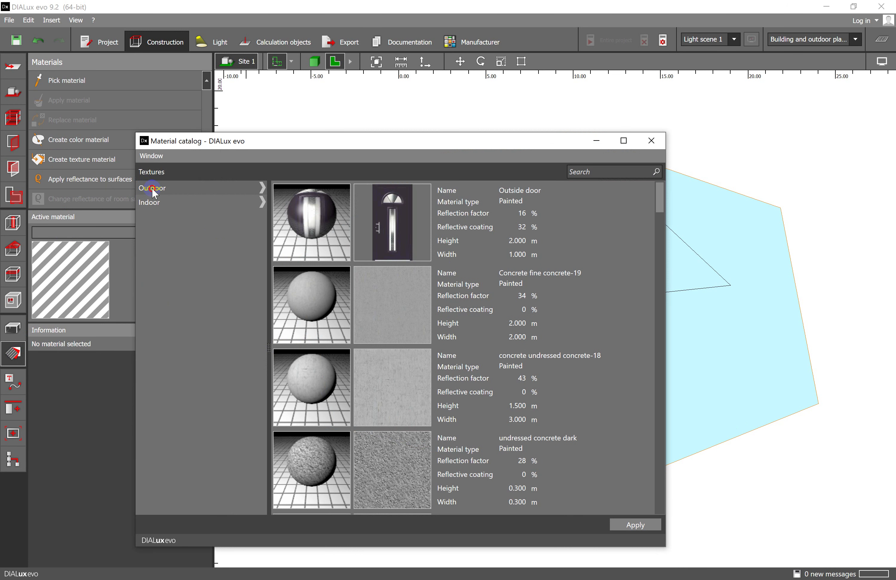
pyautogui.click(269, 187)
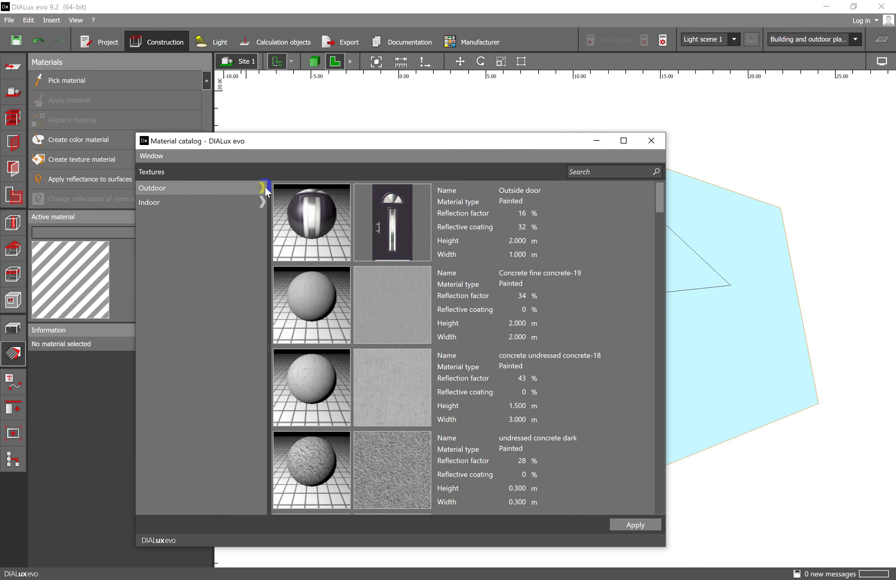
pyautogui.click(263, 188)
pyautogui.click(195, 204)
# Choose the Paving stones texture from the outdoor floor materials as the active material
pyautogui.scroll(-1, 456, 338)
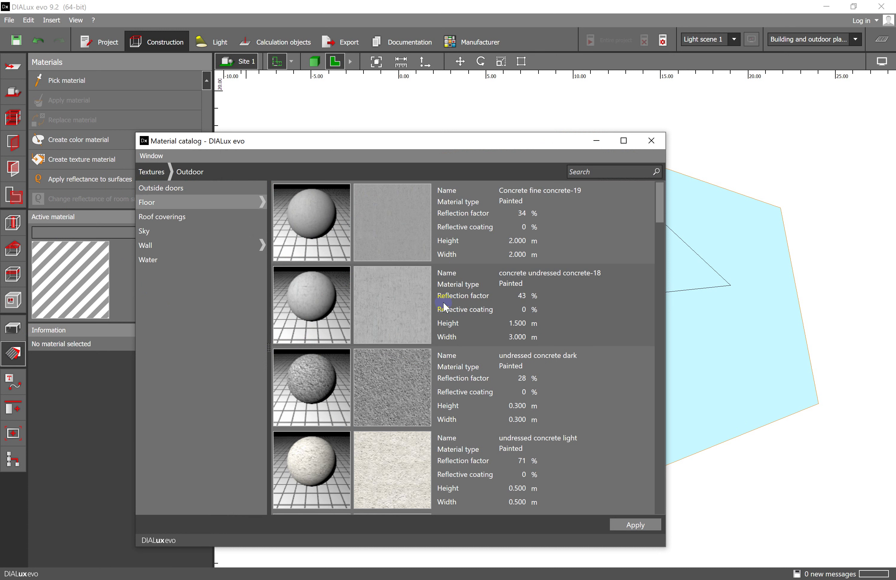
pyautogui.scroll(-9, 449, 311)
pyautogui.scroll(-10, 460, 308)
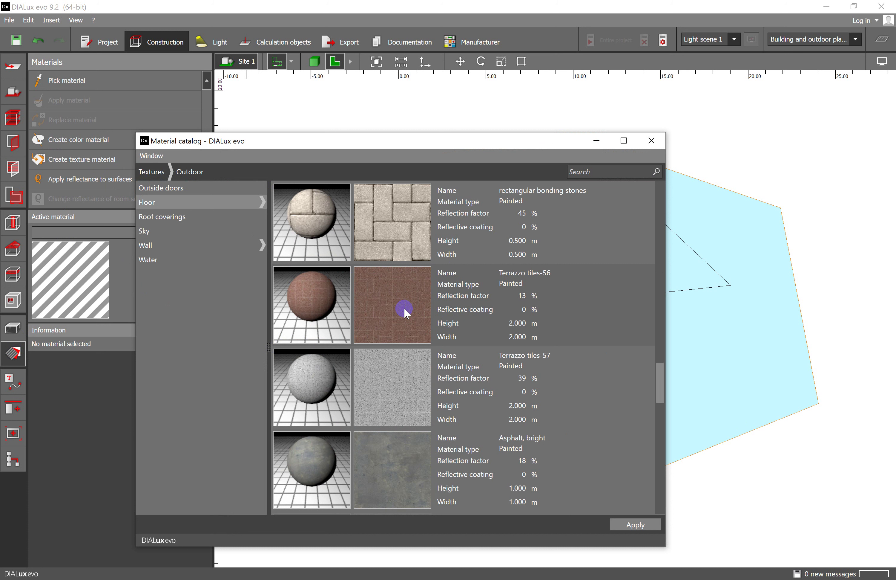
pyautogui.scroll(3, 406, 309)
pyautogui.click(395, 304)
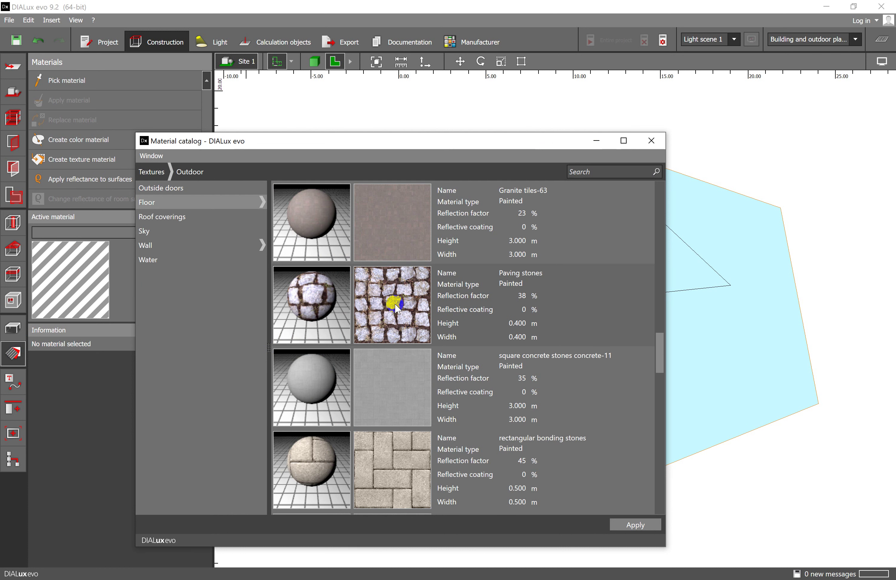
pyautogui.click(642, 525)
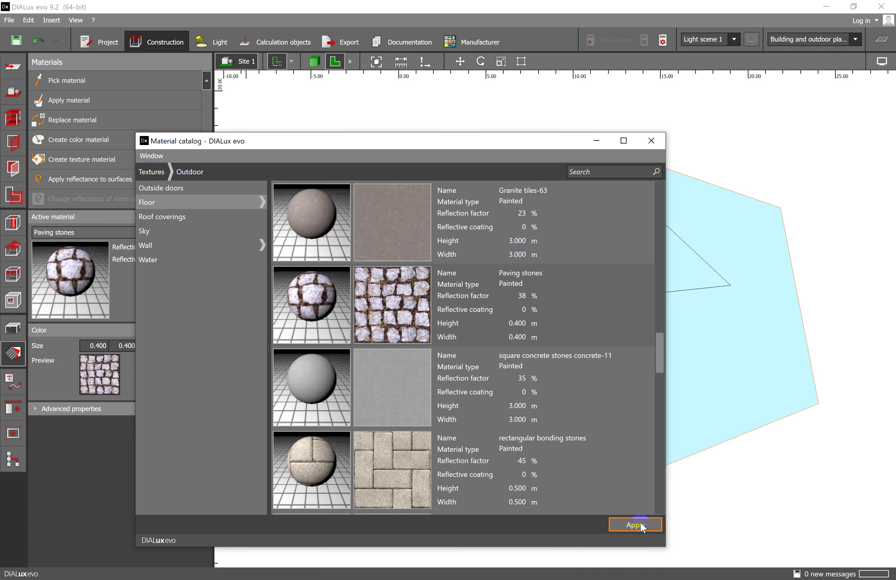
# Apply the Paving stones material to the large outer floor element in the plan view
pyautogui.click(597, 141)
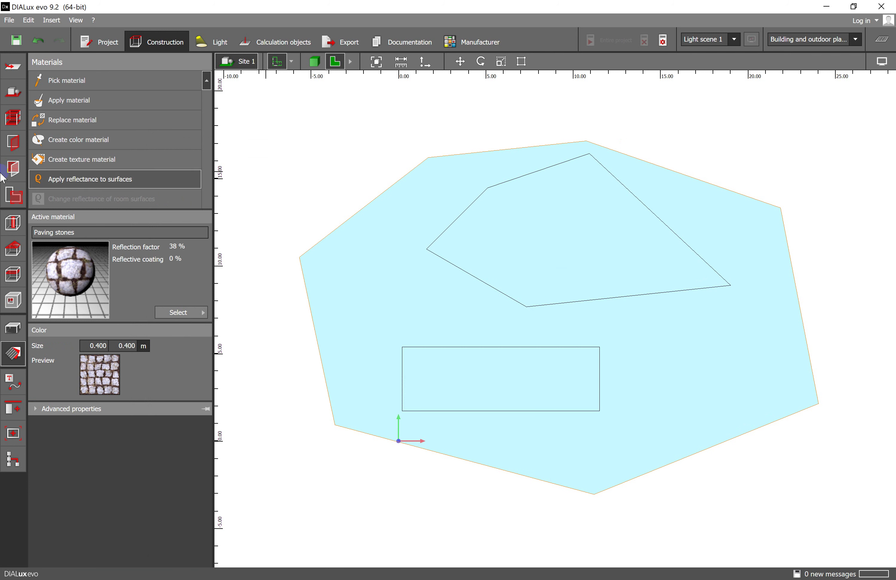
pyautogui.click(69, 101)
pyautogui.click(367, 278)
pyautogui.click(366, 278)
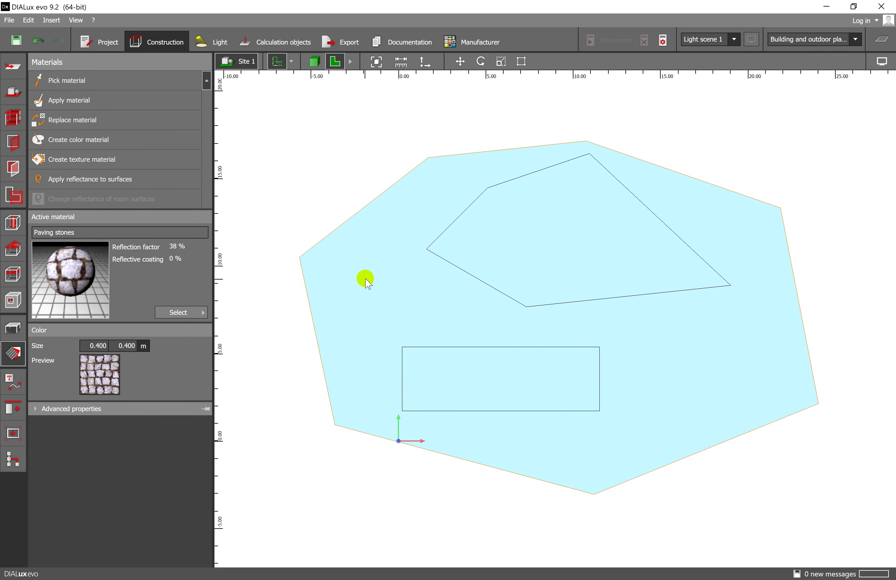
pyautogui.moveTo(67, 280); pyautogui.dragTo(339, 285)
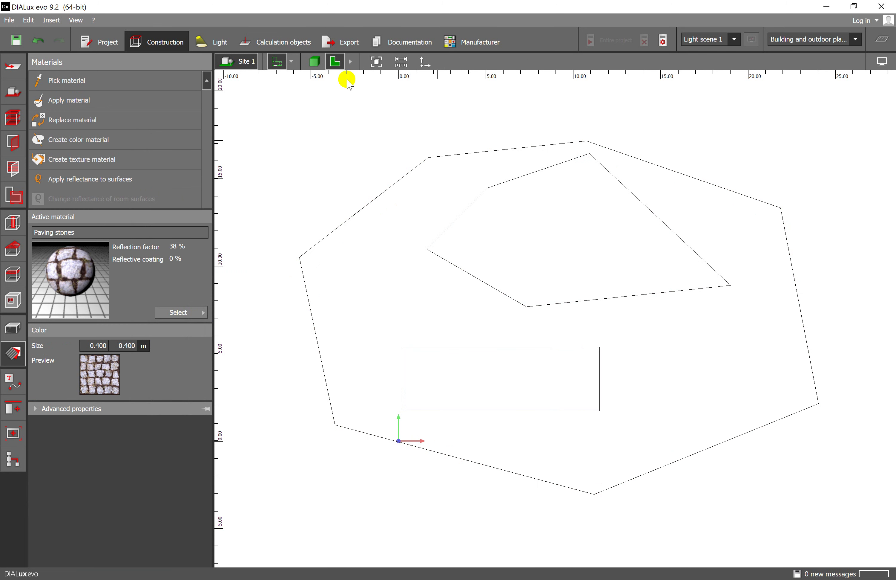
# In the 3D view, change the large outer floor's material to Rubble 1 from the outdoor floor textures
pyautogui.click(314, 61)
pyautogui.moveTo(496, 246); pyautogui.dragTo(552, 410, button='right')
pyautogui.click(181, 312)
pyautogui.scroll(2, 392, 346)
pyautogui.scroll(-2, 394, 352)
pyautogui.click(404, 399)
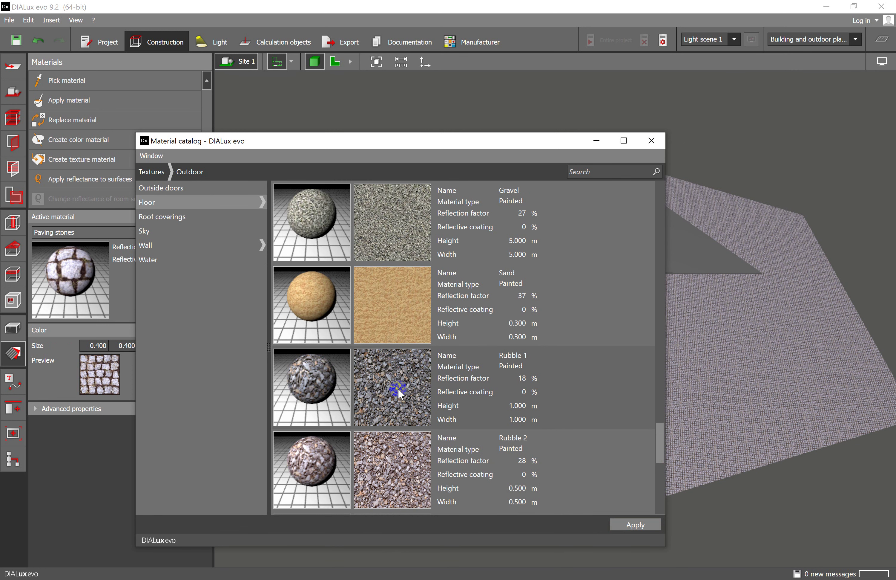
pyautogui.moveTo(476, 138); pyautogui.dragTo(573, 134)
pyautogui.click(731, 521)
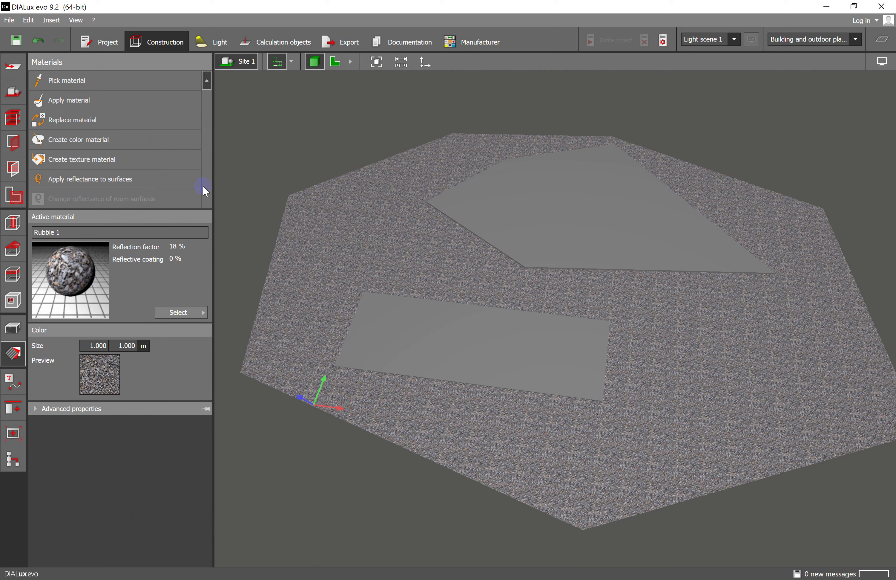
# Select the surface of the five-sided floor element and choose Grass from the outdoor floor textures as the active material
pyautogui.click(562, 216)
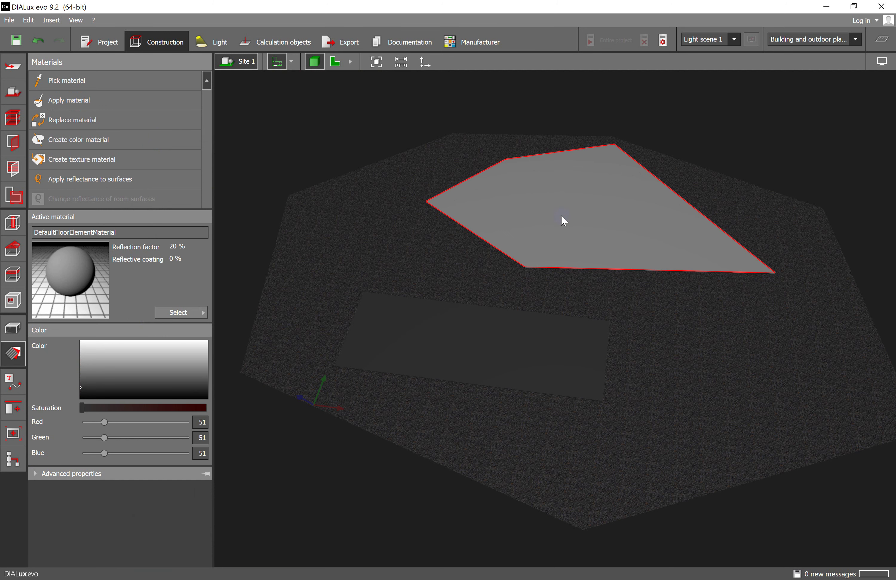
pyautogui.click(189, 314)
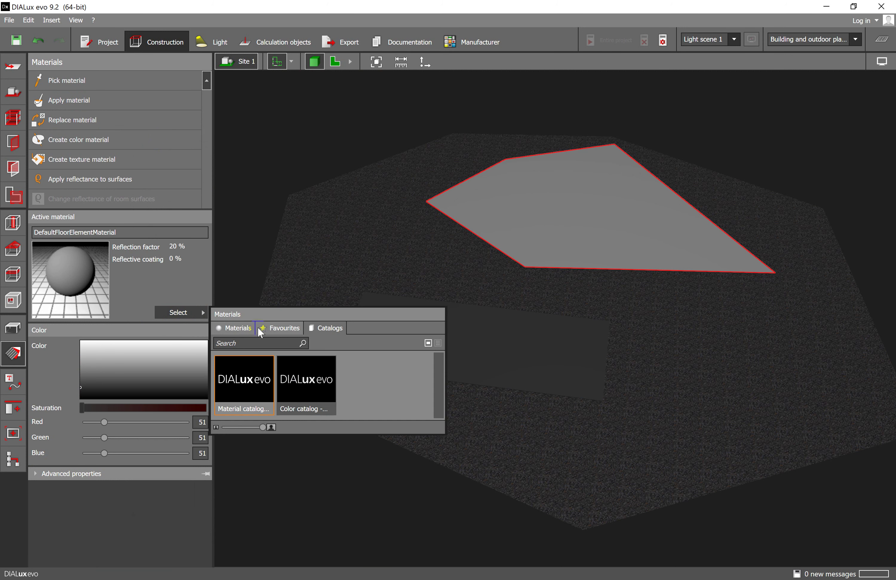
pyautogui.doubleClick(244, 384)
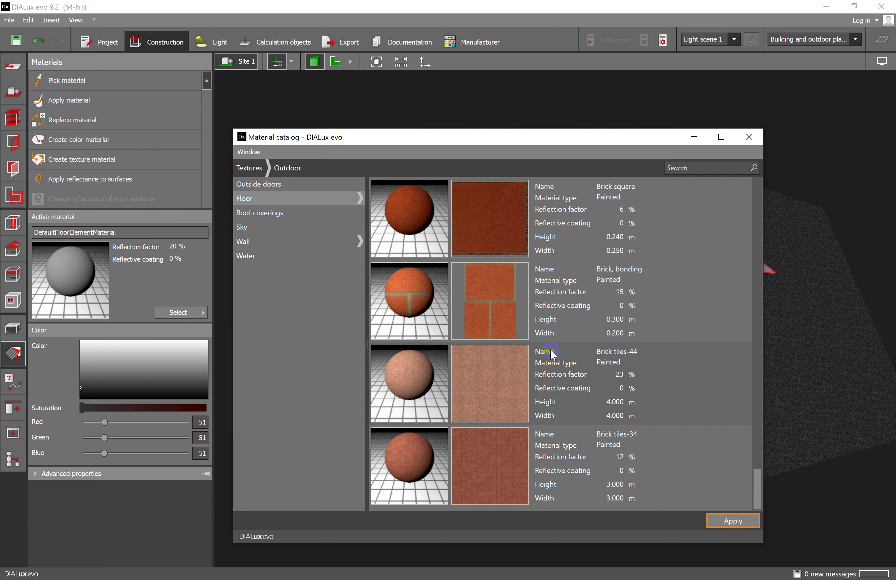
pyautogui.scroll(10, 553, 354)
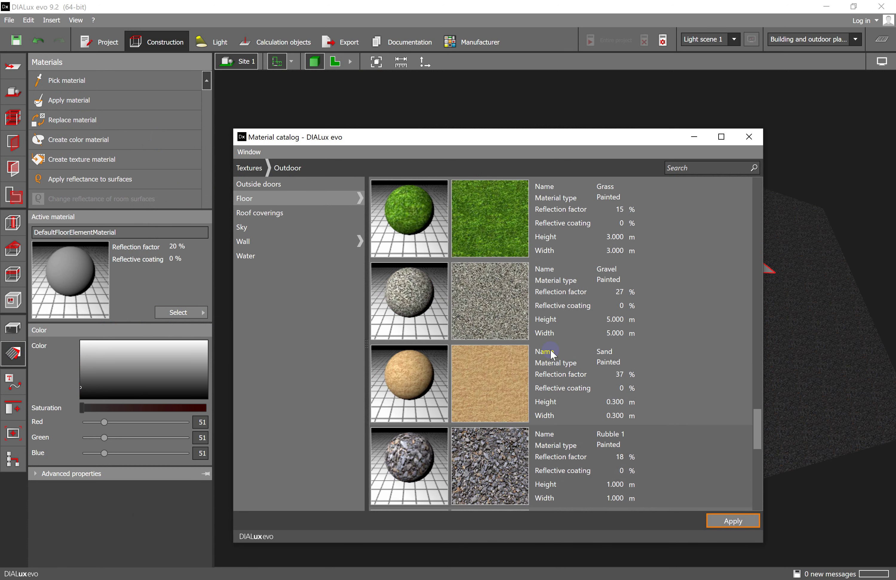
pyautogui.scroll(-5, 477, 412)
pyautogui.click(492, 242)
pyautogui.click(733, 520)
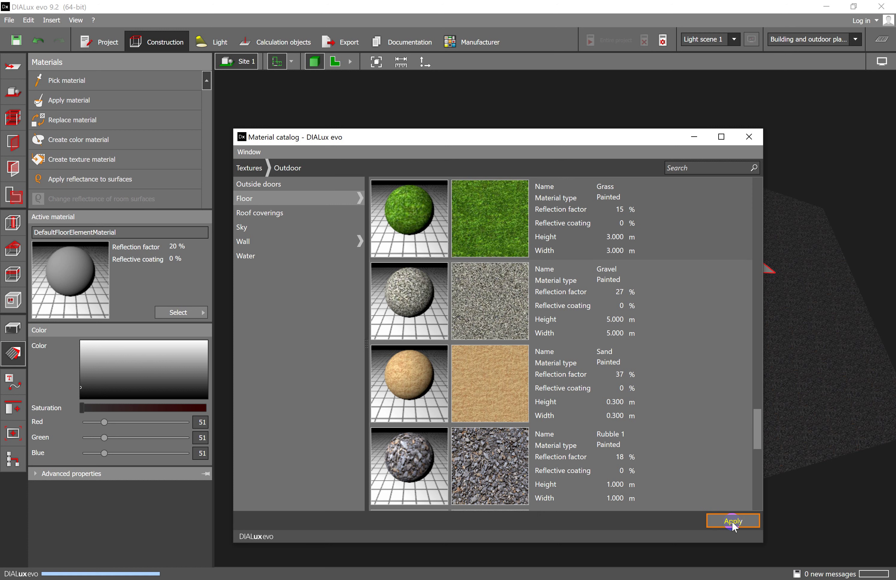
# Replace the material of the five-sided floor element with Grass
pyautogui.click(693, 136)
pyautogui.click(92, 121)
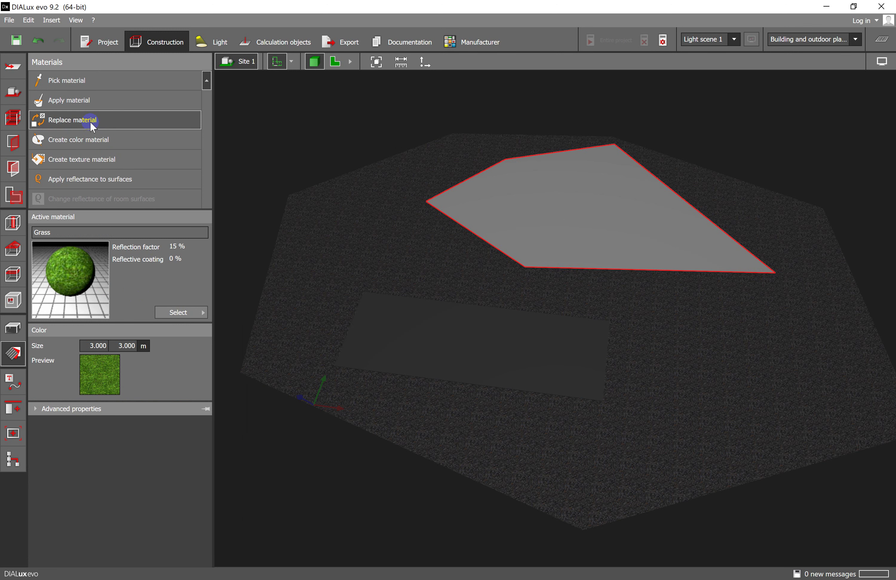
pyautogui.click(562, 202)
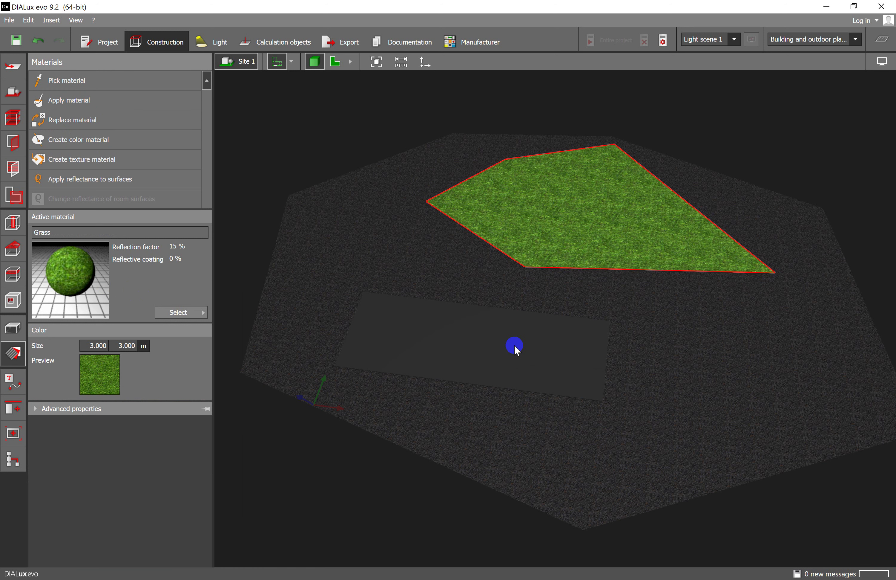
# Select the surface of the rectangular floor element and open the outdoor textures in the DIALux material catalog
pyautogui.click(473, 350)
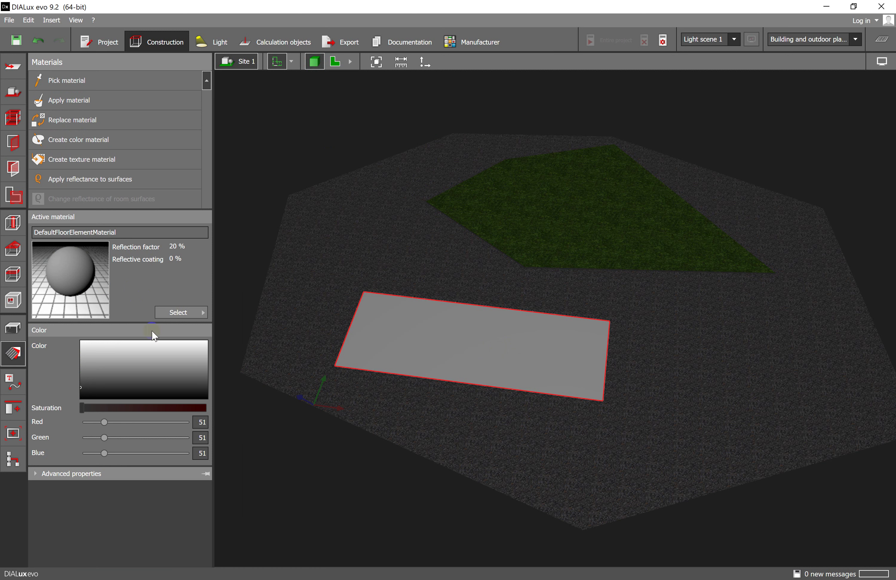
pyautogui.click(183, 316)
pyautogui.click(254, 385)
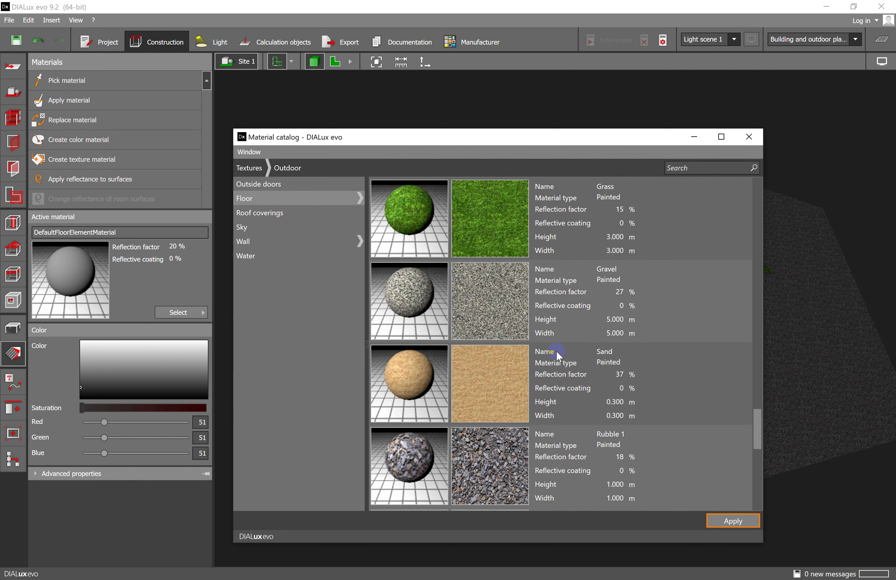
pyautogui.click(254, 168)
pyautogui.click(268, 168)
pyautogui.click(289, 168)
pyautogui.click(263, 183)
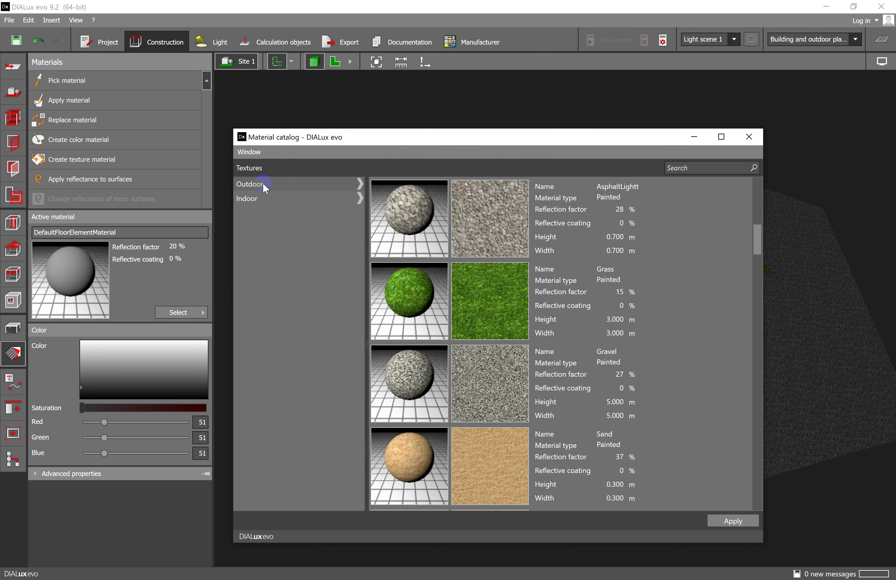
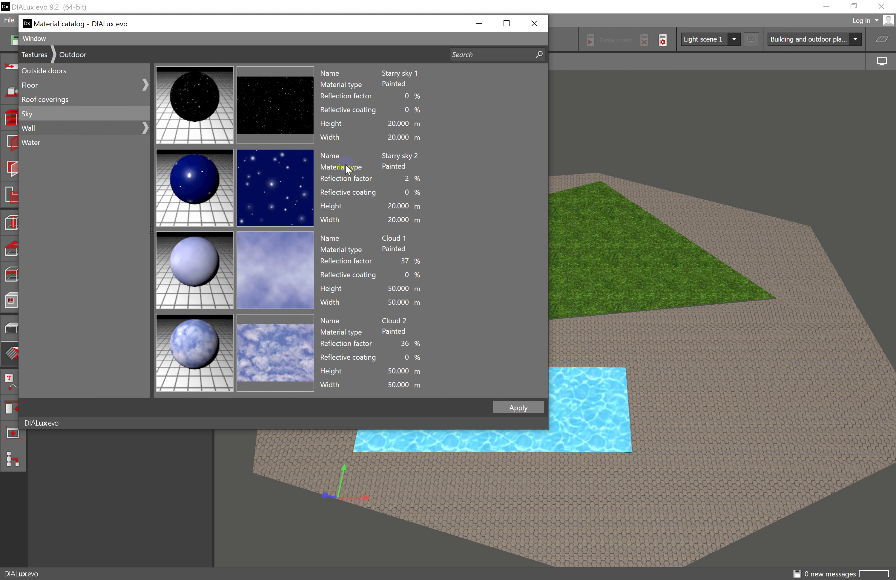
# Set Cloud 2 from the outdoor sky textures as the active material and start applying it
pyautogui.click(361, 215)
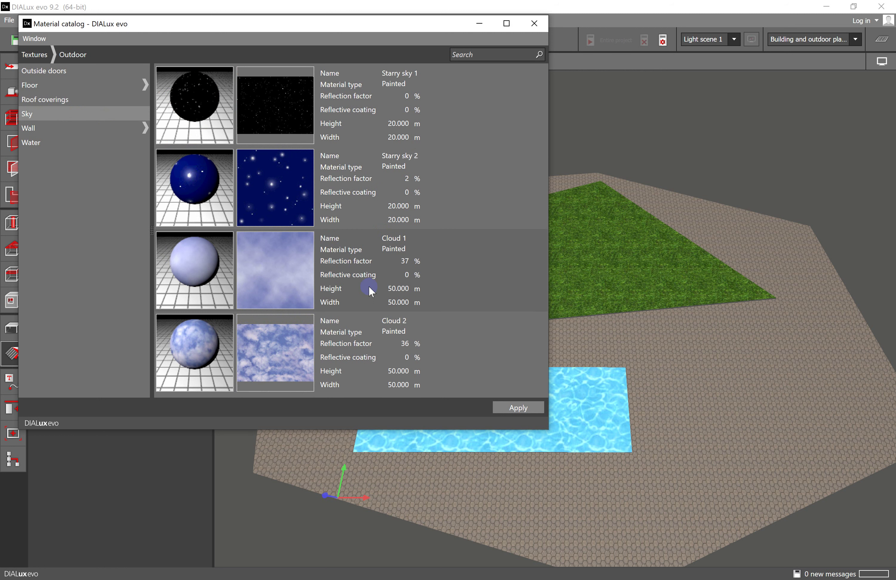
pyautogui.click(291, 361)
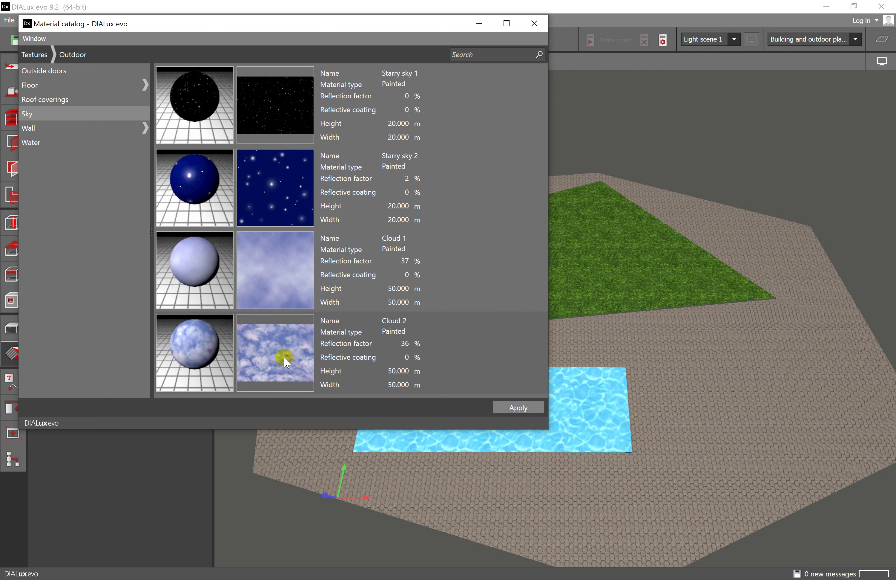
pyautogui.click(528, 408)
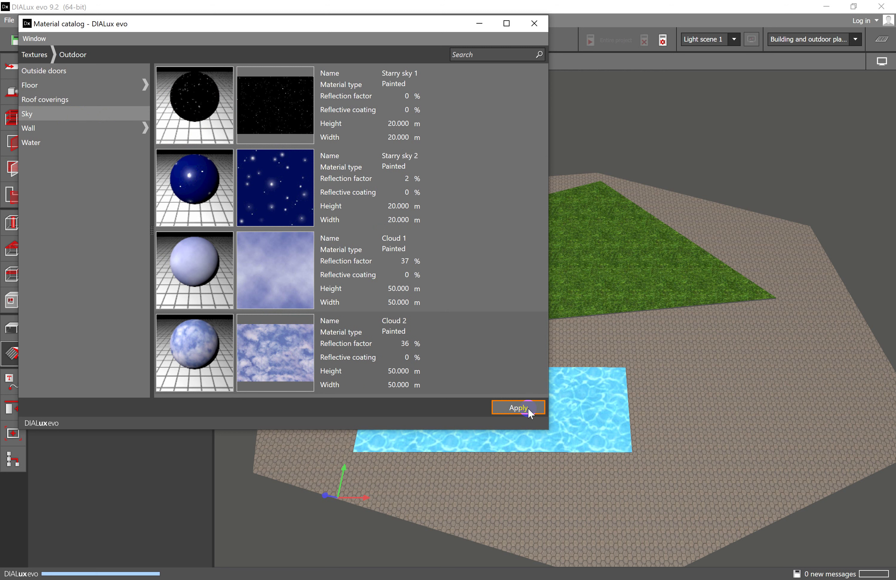
pyautogui.click(481, 24)
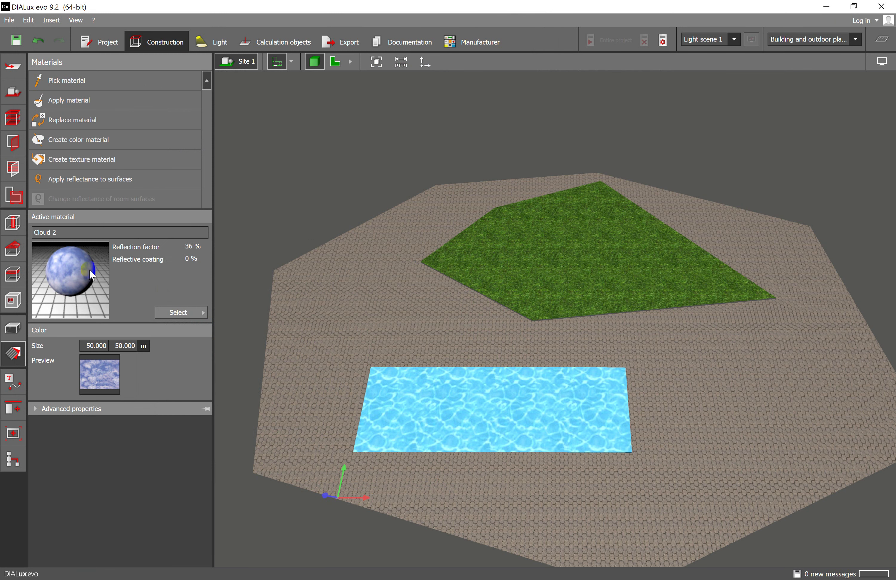
pyautogui.click(89, 103)
pyautogui.moveTo(416, 294); pyautogui.dragTo(439, 272)
pyautogui.moveTo(494, 371); pyautogui.dragTo(479, 346)
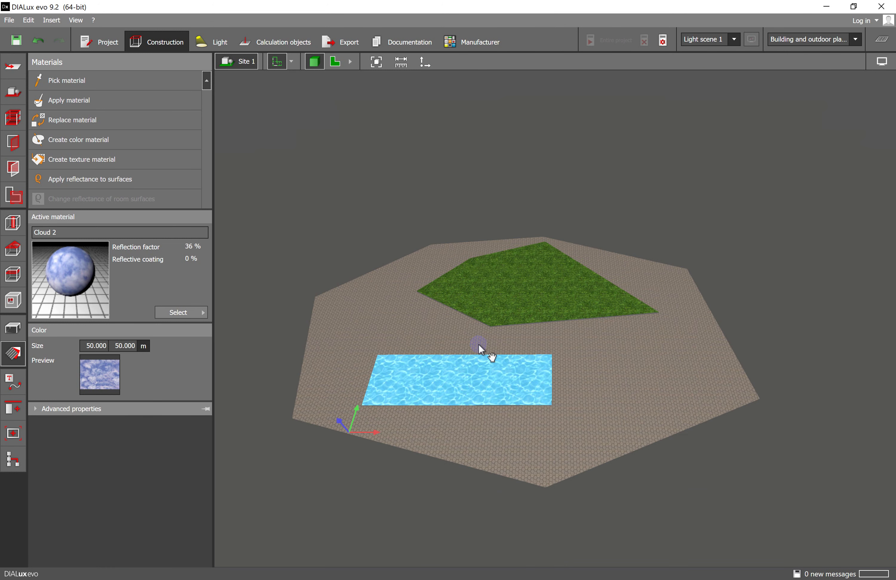
# Reopen the material catalog and review the outdoor texture categories
pyautogui.click(181, 312)
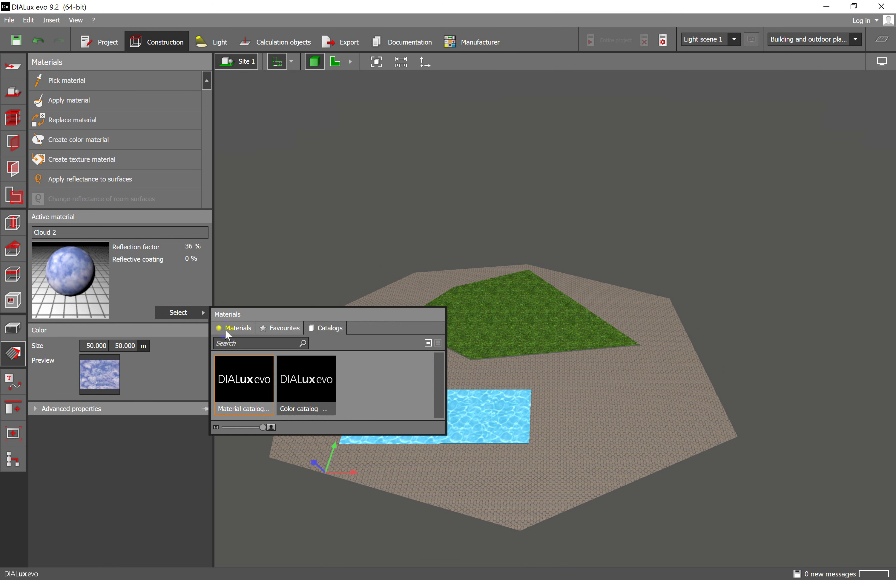
pyautogui.doubleClick(244, 383)
pyautogui.click(74, 55)
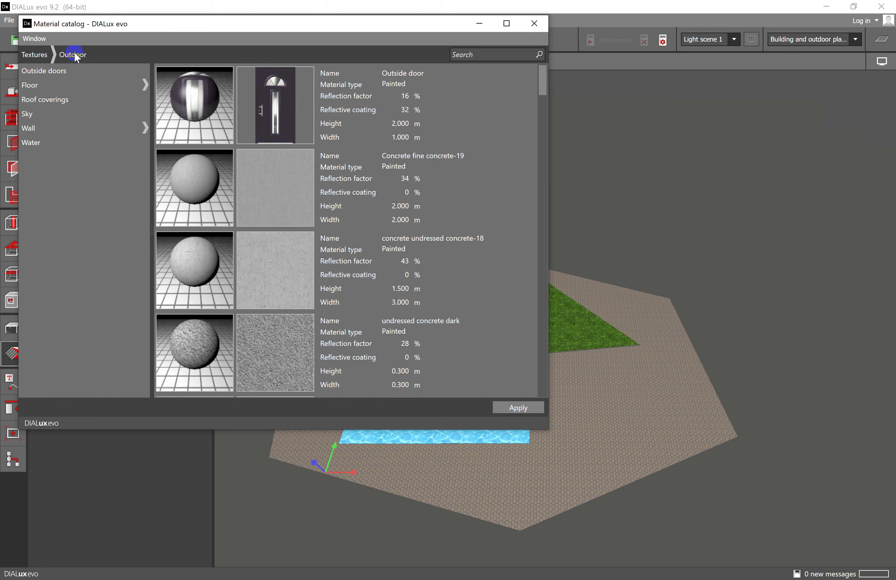
pyautogui.click(28, 57)
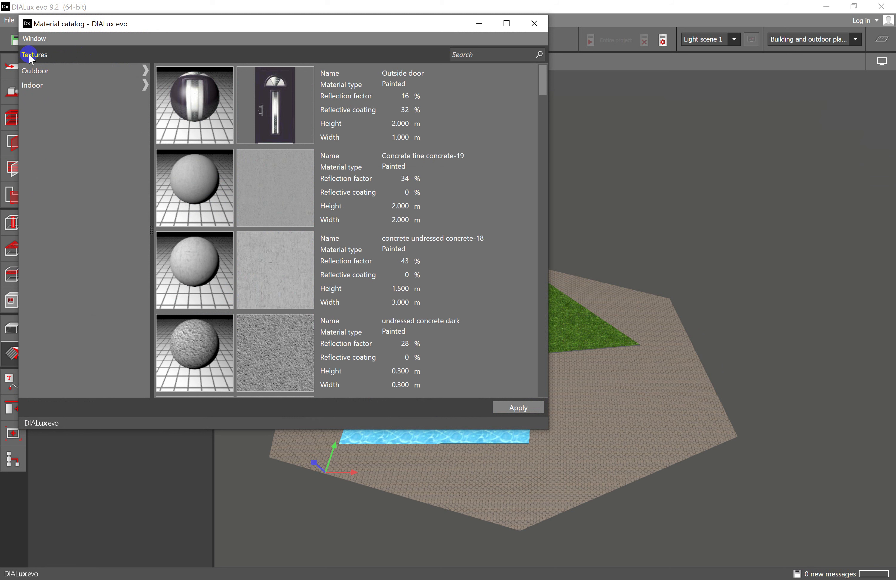
pyautogui.click(61, 69)
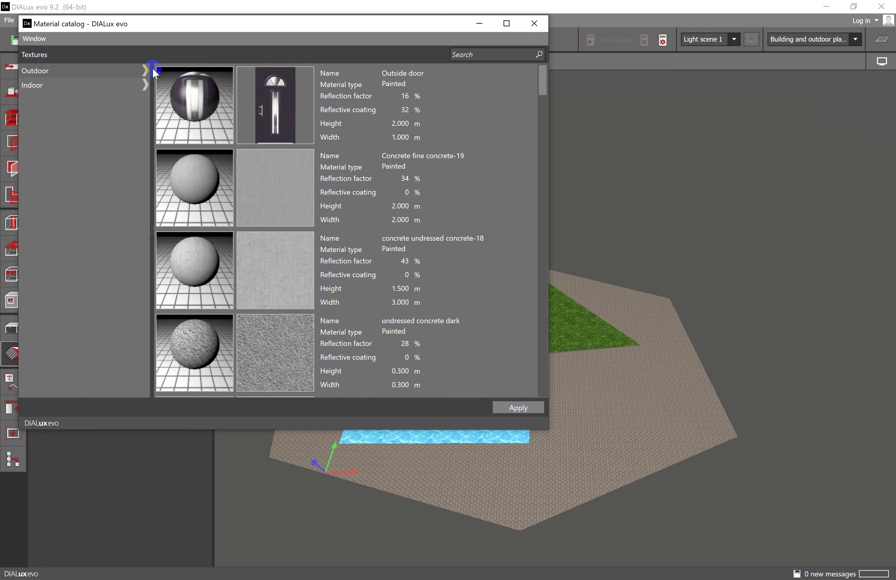
pyautogui.click(95, 148)
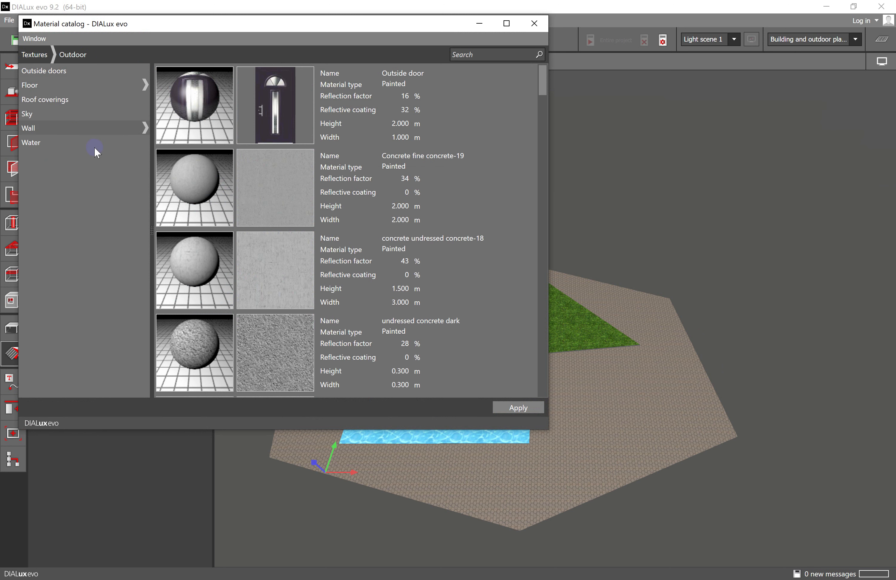
pyautogui.click(40, 56)
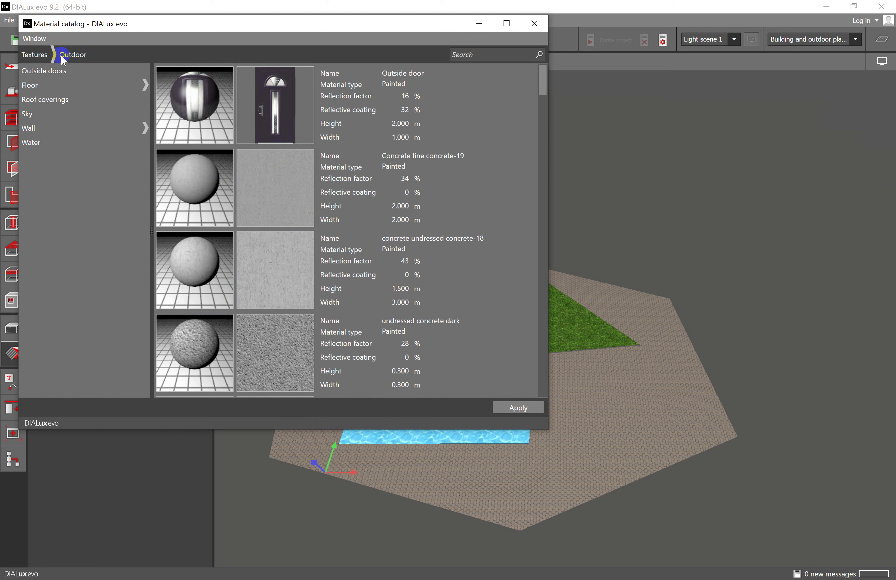
# Browse the indoor floor textures in the material catalog through to the carpets
pyautogui.click(46, 86)
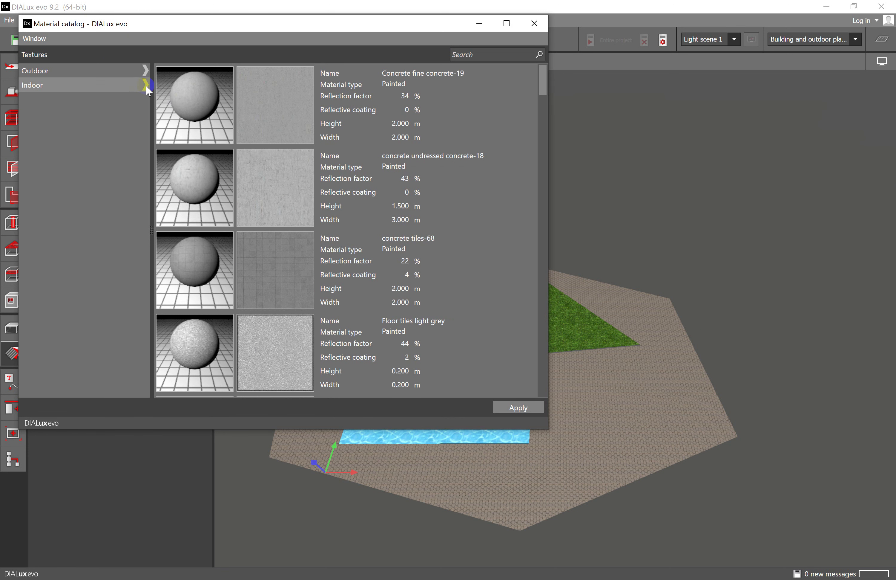
pyautogui.click(81, 73)
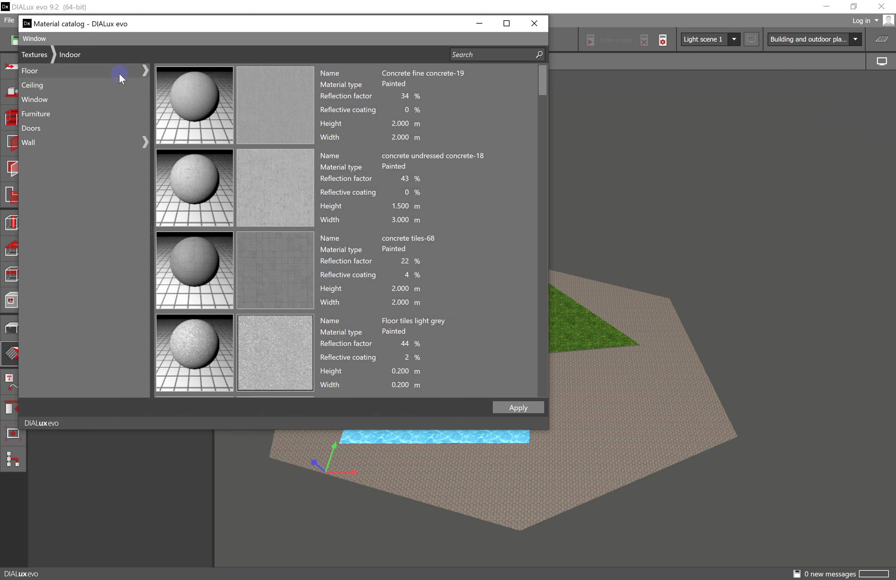
pyautogui.click(386, 161)
pyautogui.scroll(-3, 405, 163)
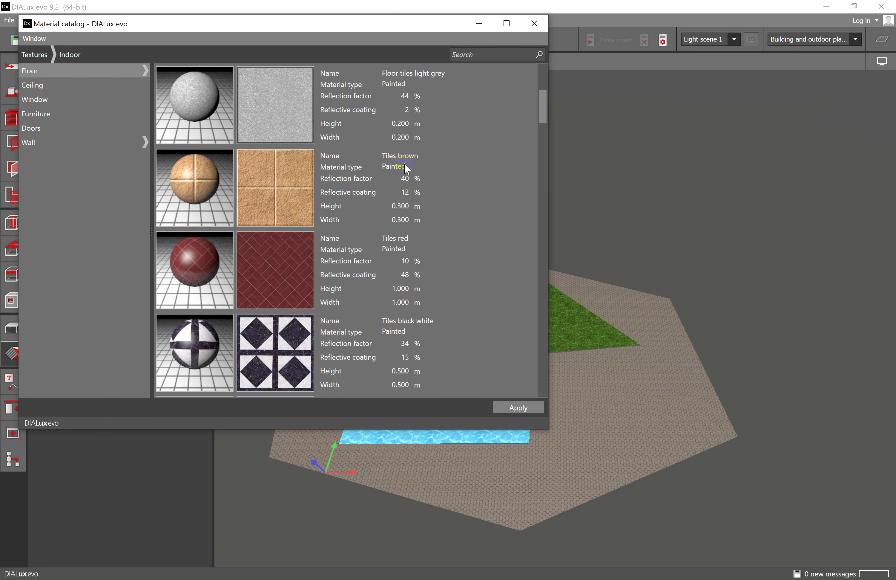
pyautogui.scroll(-6, 405, 165)
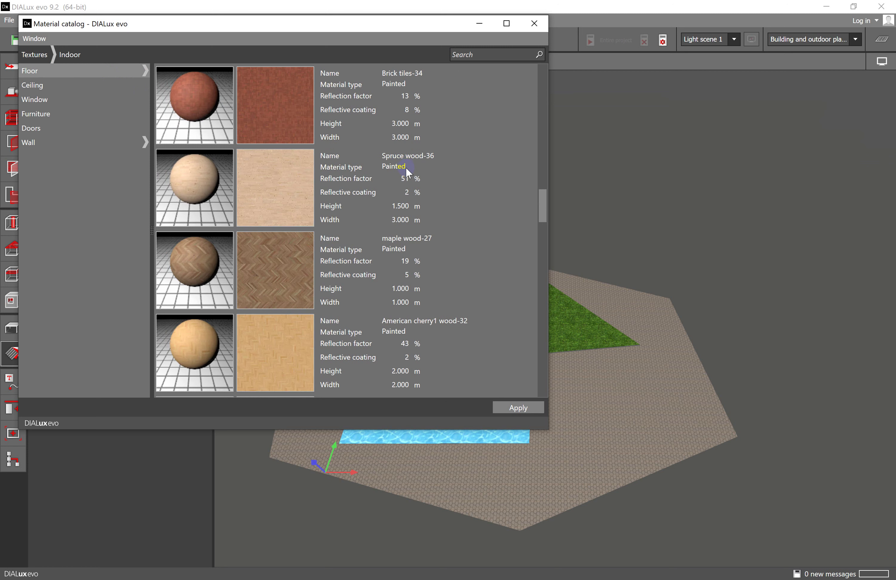
pyautogui.scroll(-6, 407, 172)
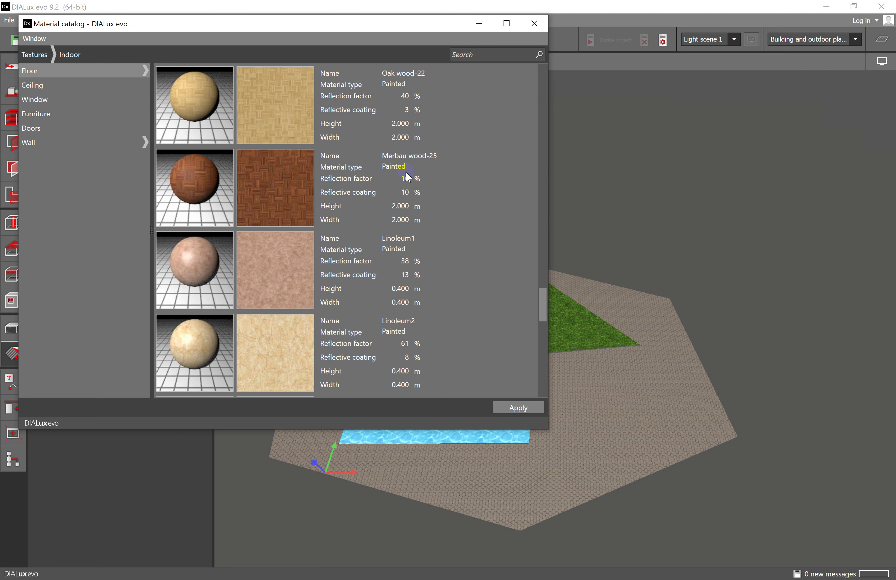
pyautogui.scroll(-2, 408, 176)
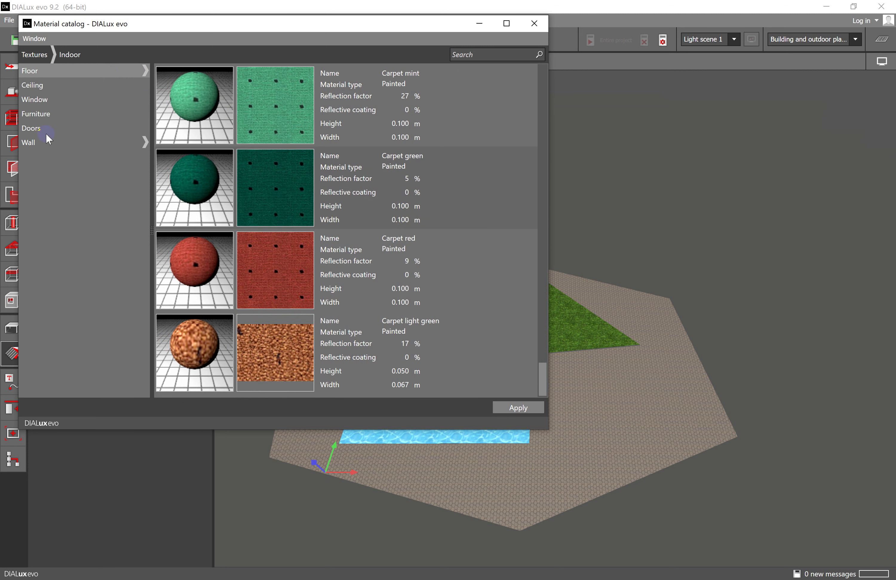
# Look through the indoor ceiling, window and furniture textures in the material catalog
pyautogui.click(50, 87)
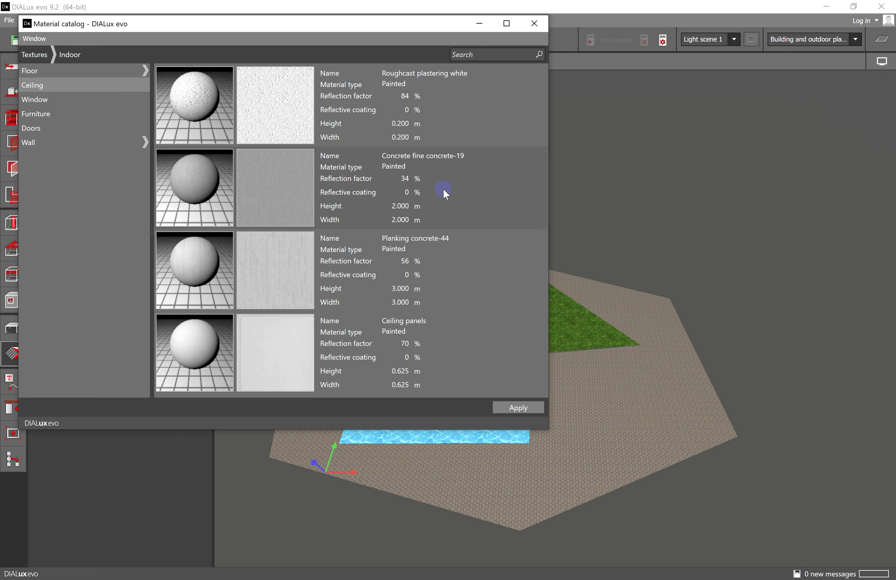
pyautogui.click(53, 101)
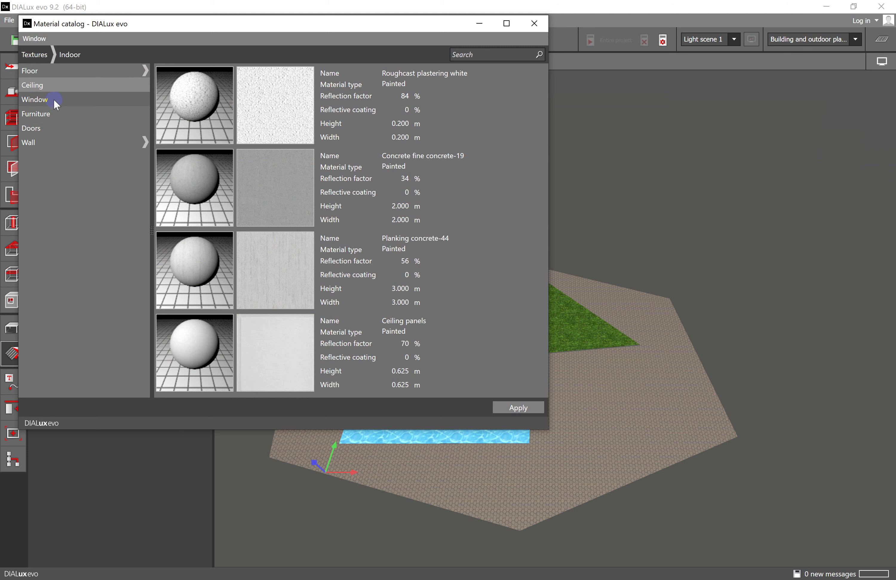
pyautogui.scroll(-2, 396, 169)
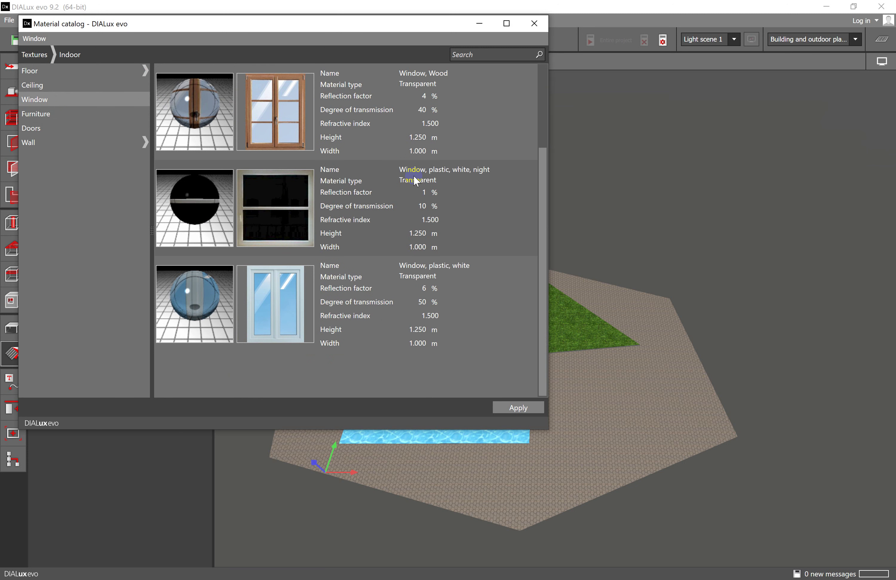
pyautogui.click(59, 115)
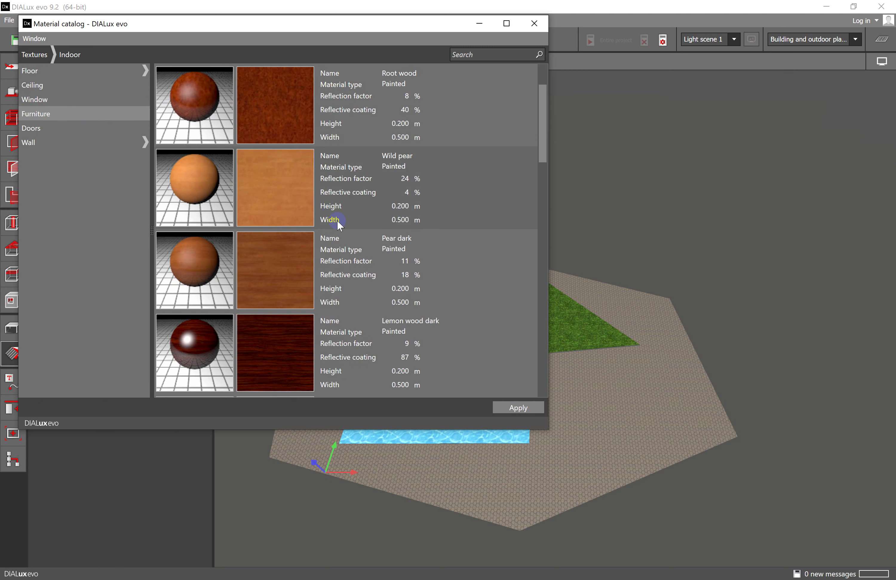
pyautogui.scroll(-6, 529, 183)
pyautogui.scroll(-6, 529, 183)
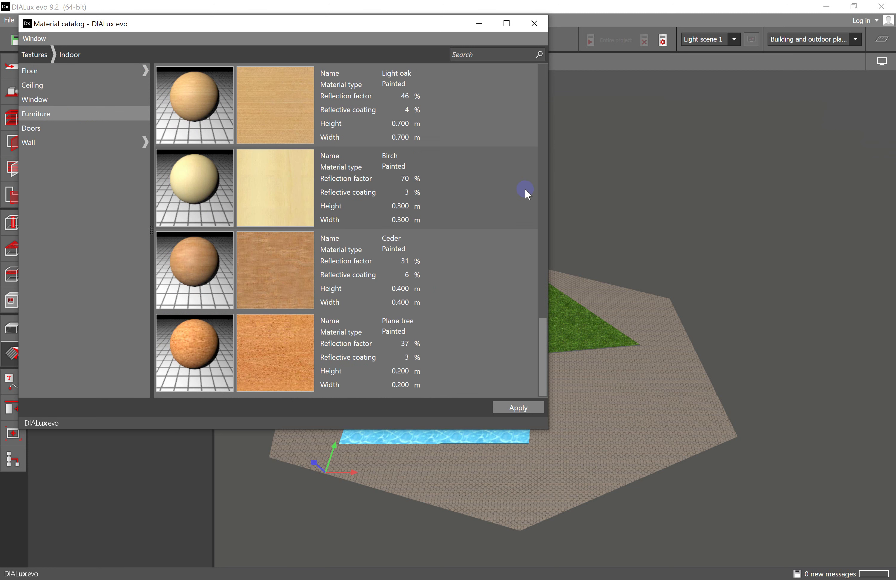
# Examine the indoor door and wall textures, then return to the full texture list
pyautogui.click(74, 129)
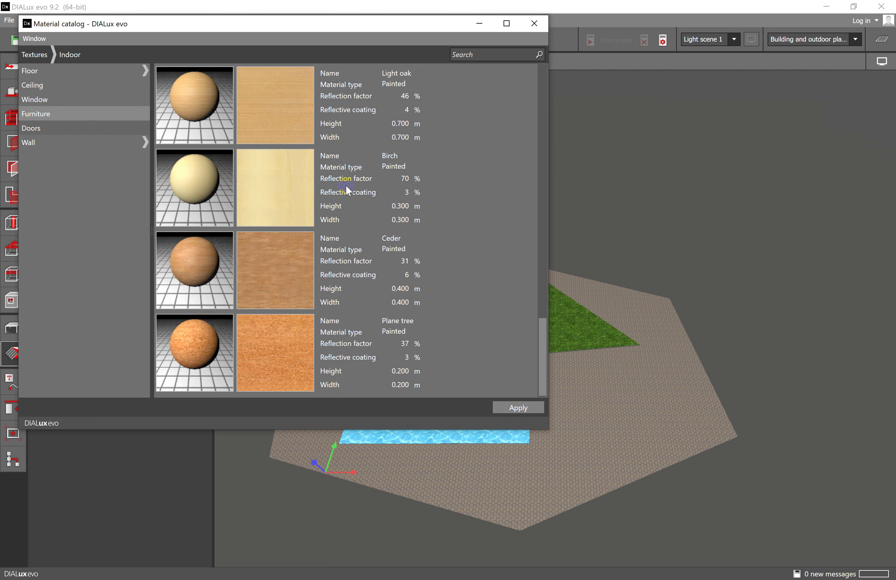
pyautogui.click(68, 142)
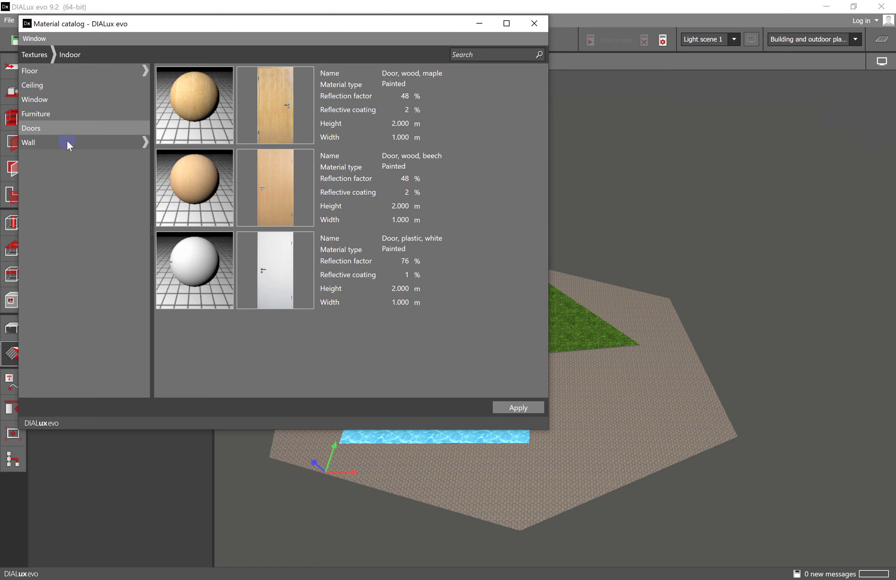
pyautogui.scroll(-3, 436, 244)
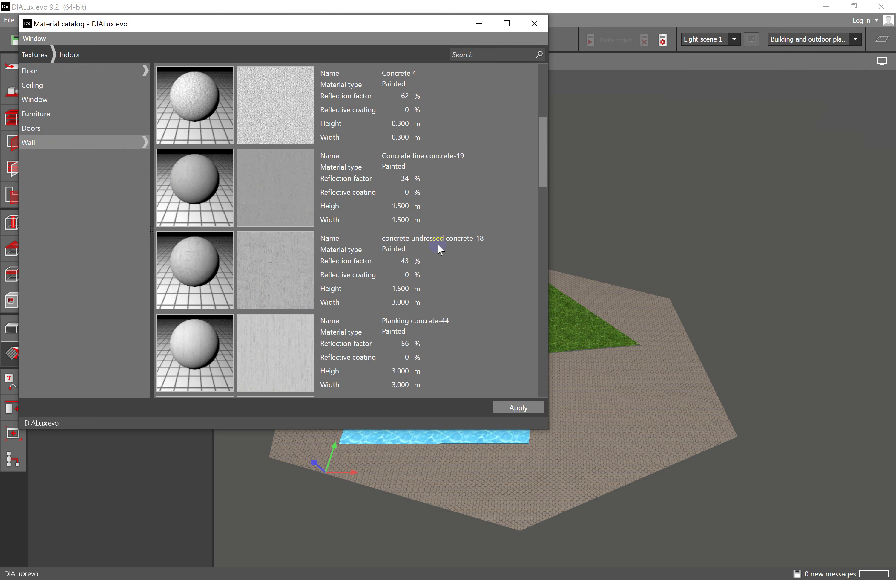
pyautogui.scroll(-3, 438, 244)
pyautogui.scroll(-5, 438, 243)
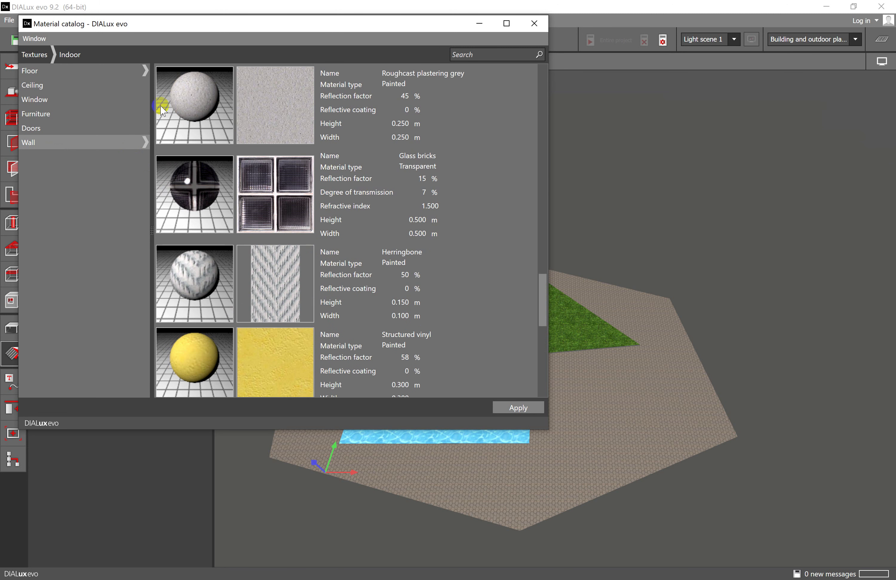
pyautogui.scroll(-3, 163, 110)
pyautogui.click(34, 55)
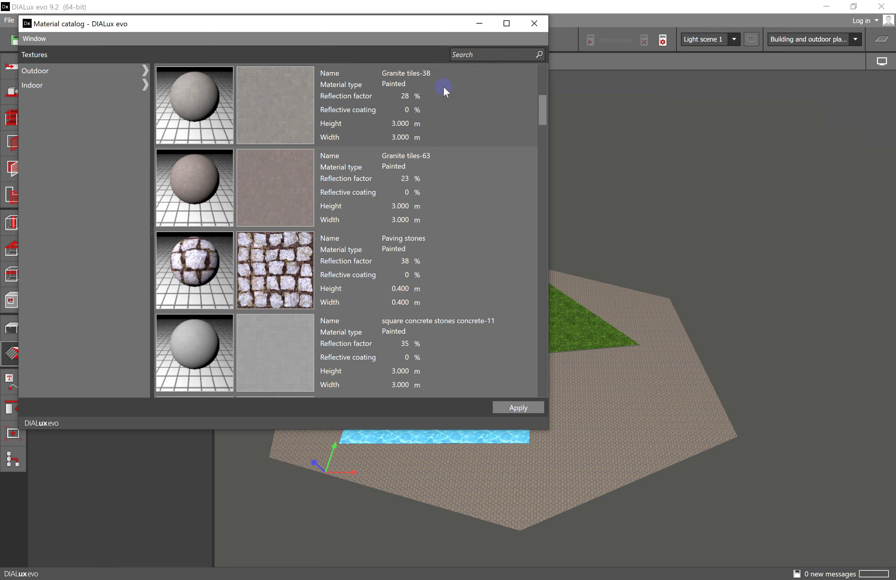
pyautogui.doubleClick(518, 251)
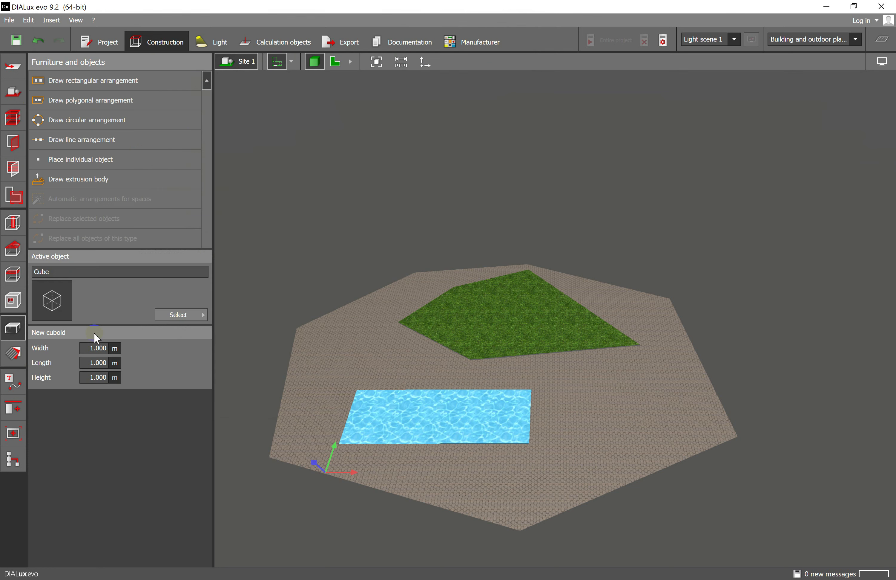
# Open the object catalog to choose furniture and objects for the site
pyautogui.click(17, 356)
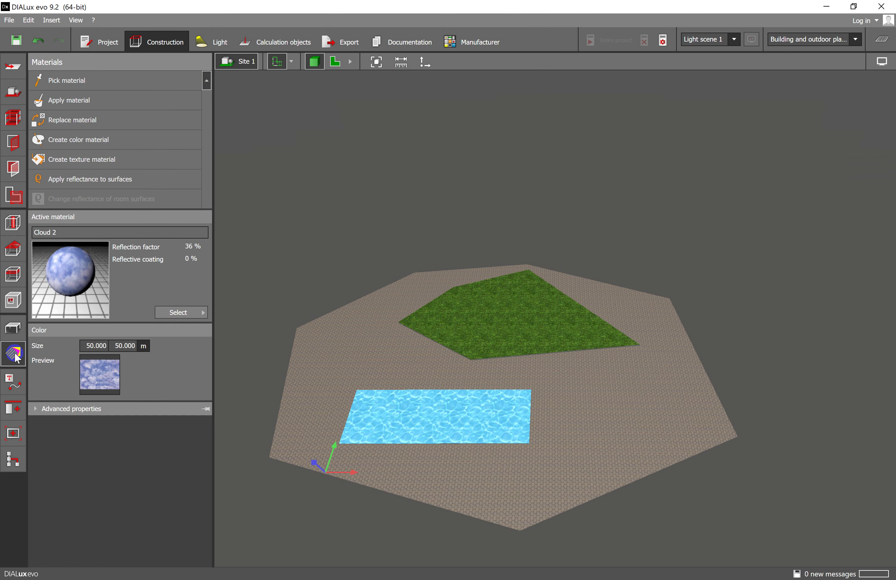
pyautogui.click(17, 329)
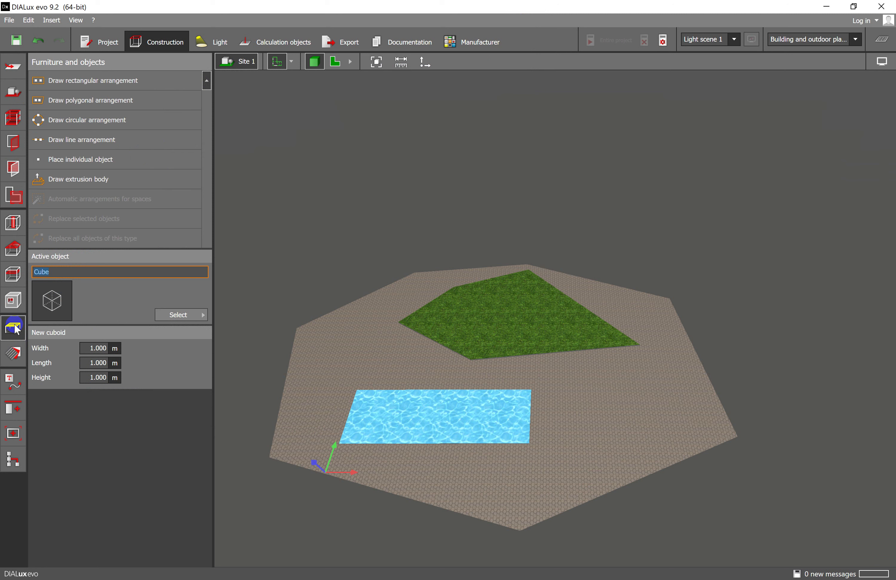
pyautogui.click(180, 317)
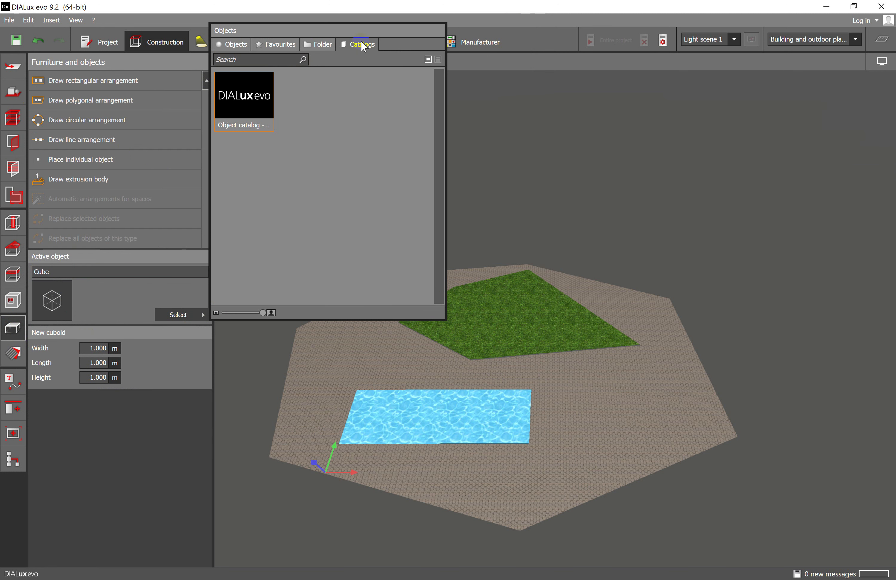
pyautogui.doubleClick(272, 94)
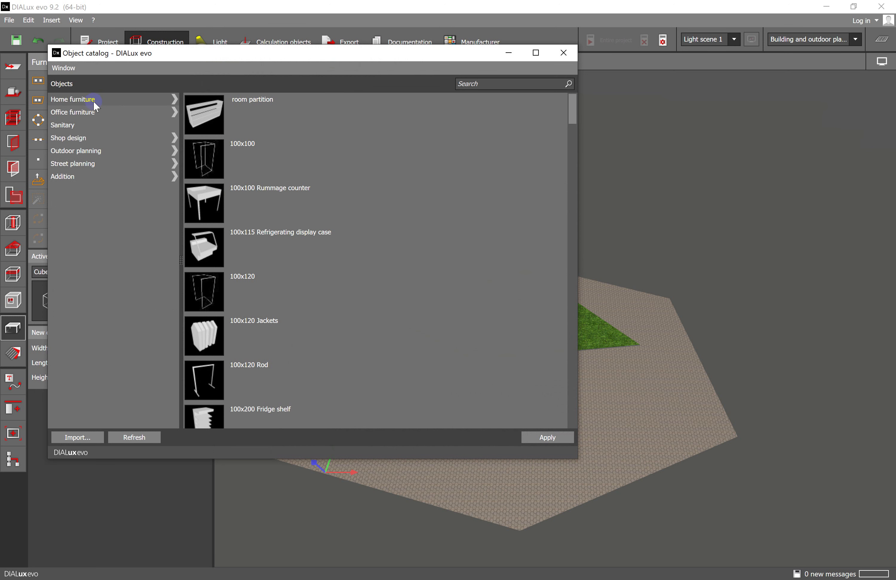
# Browse the catalog's office and home furniture, including upholstered furniture, functional units and chairs, and return to the top object level
pyautogui.click(104, 114)
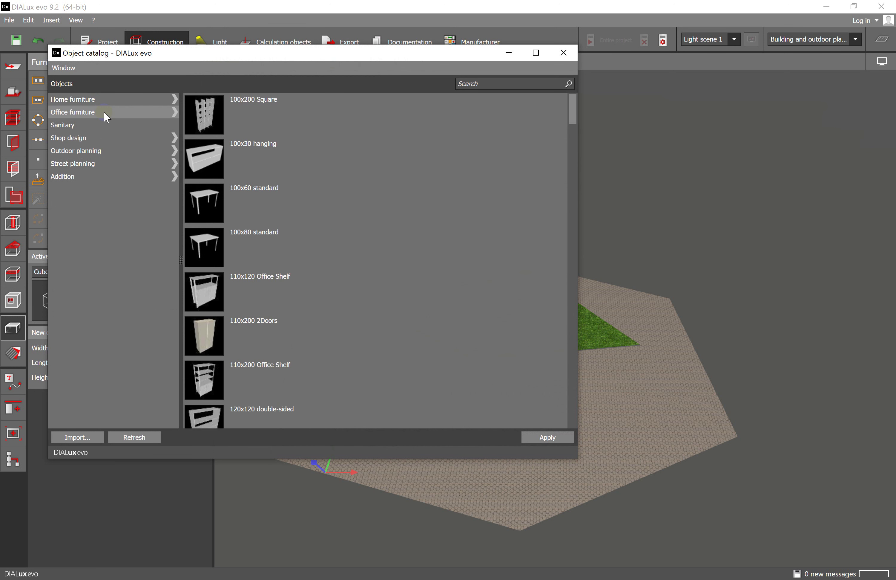
pyautogui.scroll(-5, 340, 198)
pyautogui.click(175, 99)
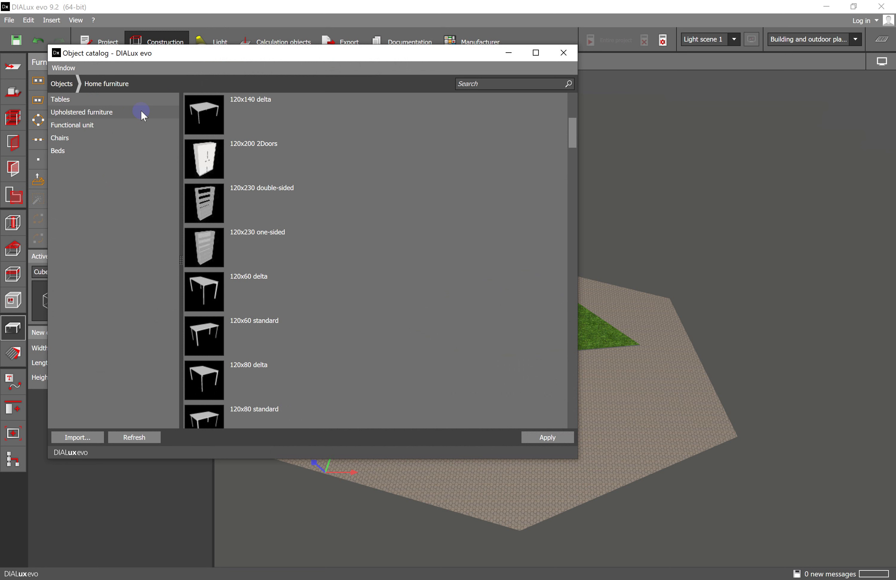
pyautogui.click(141, 111)
pyautogui.scroll(-3, 362, 175)
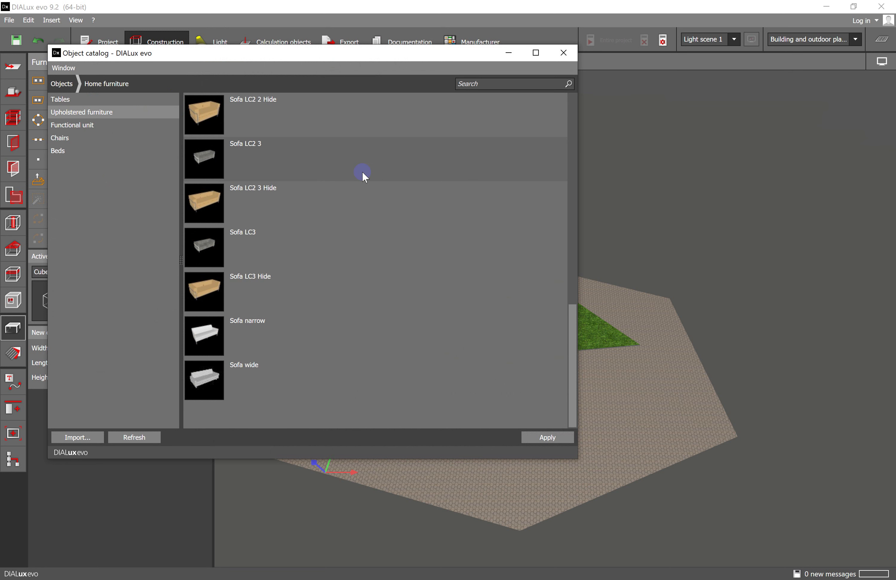
pyautogui.click(110, 125)
pyautogui.scroll(-10, 442, 198)
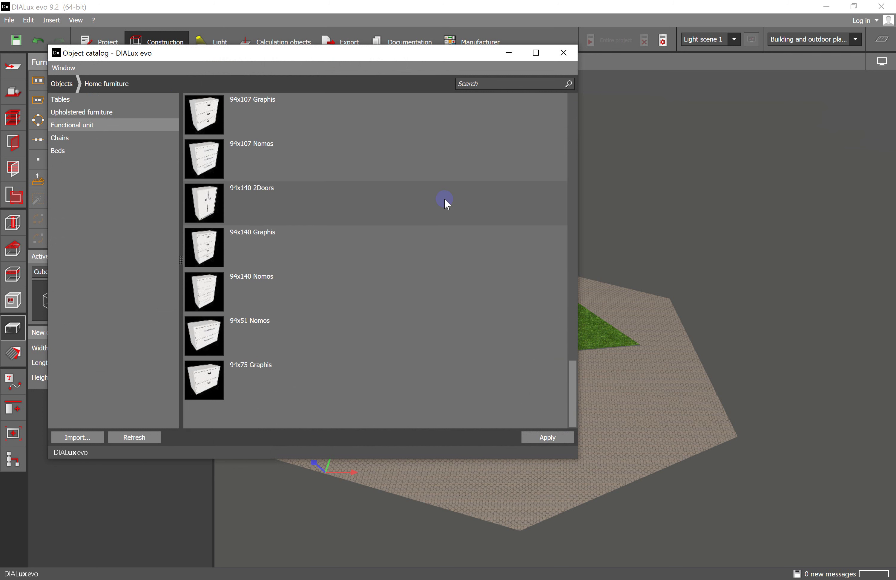
pyautogui.click(115, 144)
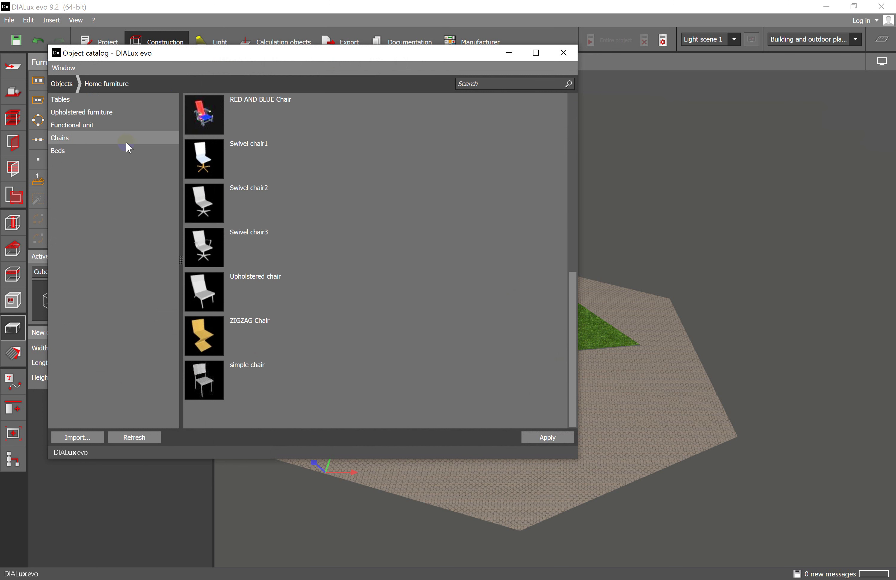
pyautogui.click(96, 84)
pyautogui.click(66, 84)
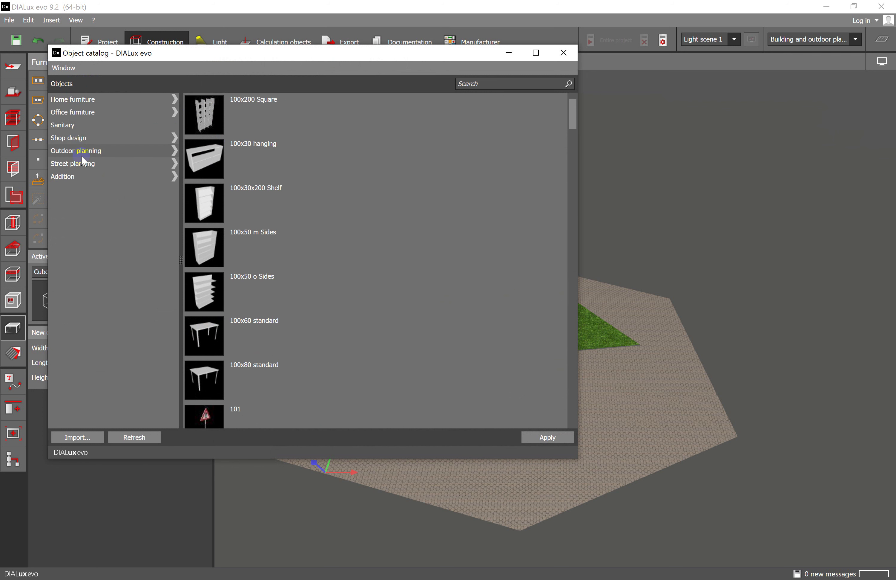
# Look through the Addition category and apply the Alice2 and Anne figures to the project's objects
pyautogui.click(87, 178)
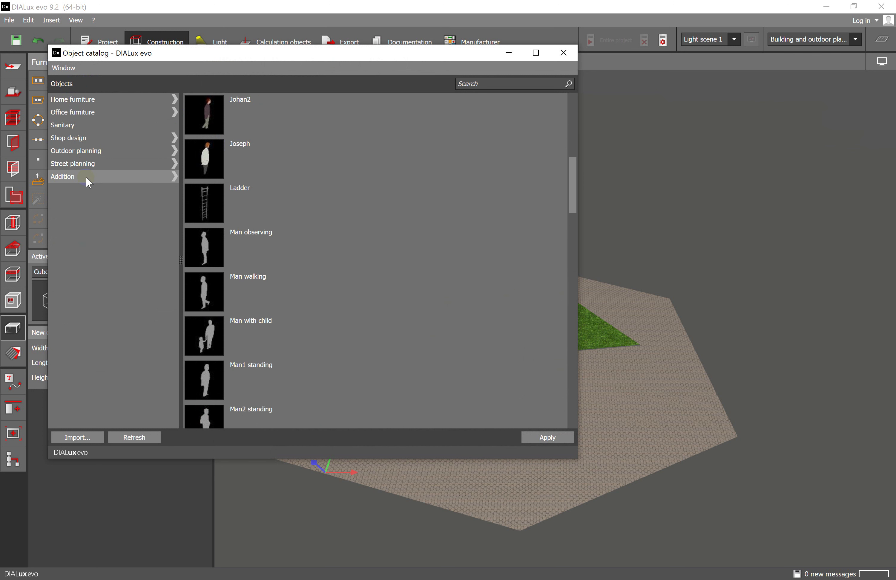
pyautogui.scroll(-5, 419, 300)
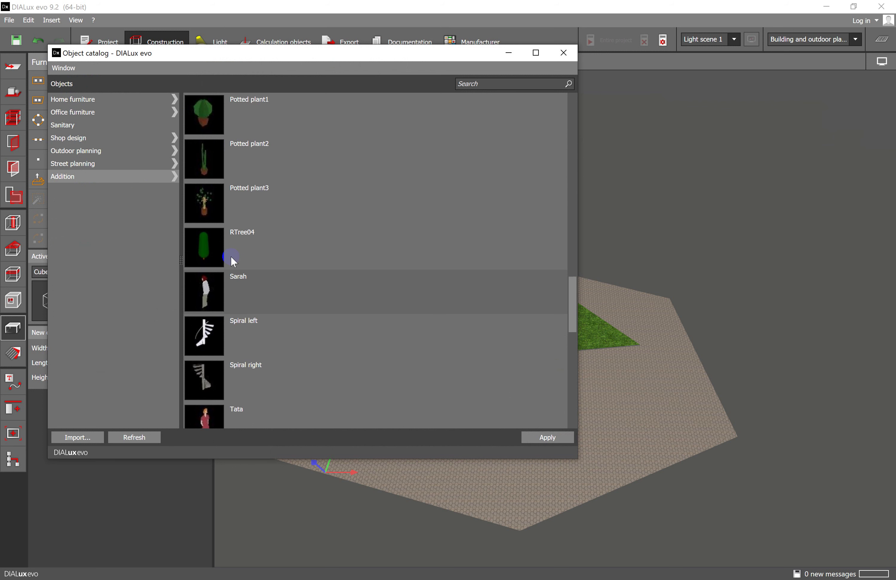
pyautogui.scroll(-5, 257, 257)
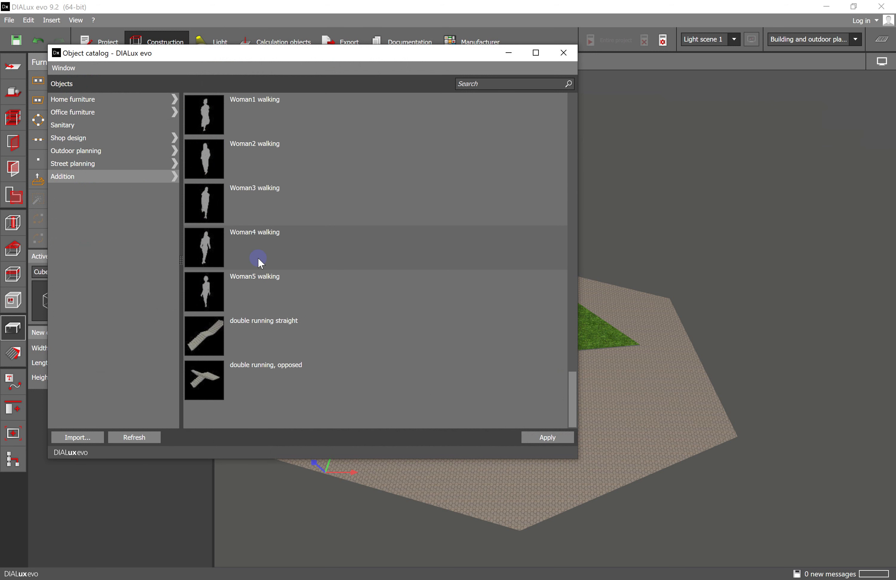
pyautogui.scroll(12, 260, 262)
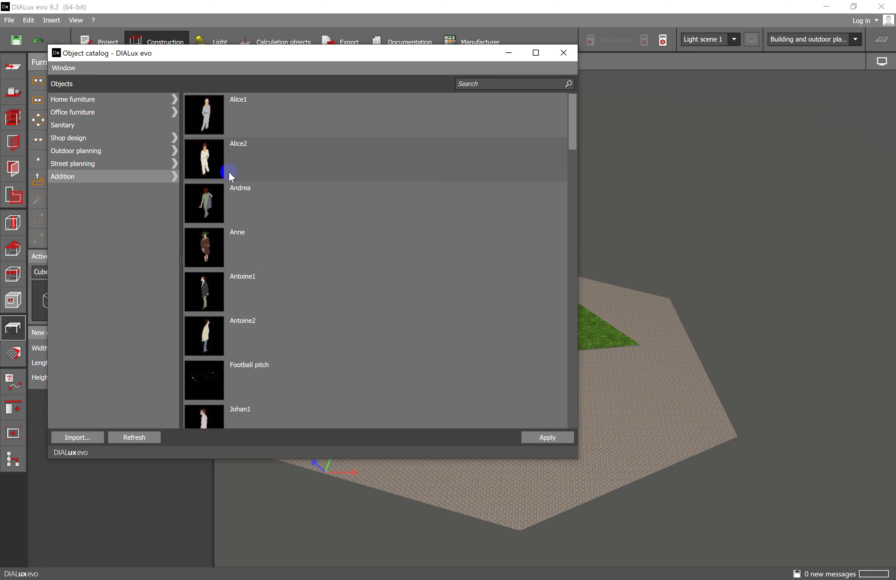
pyautogui.click(208, 160)
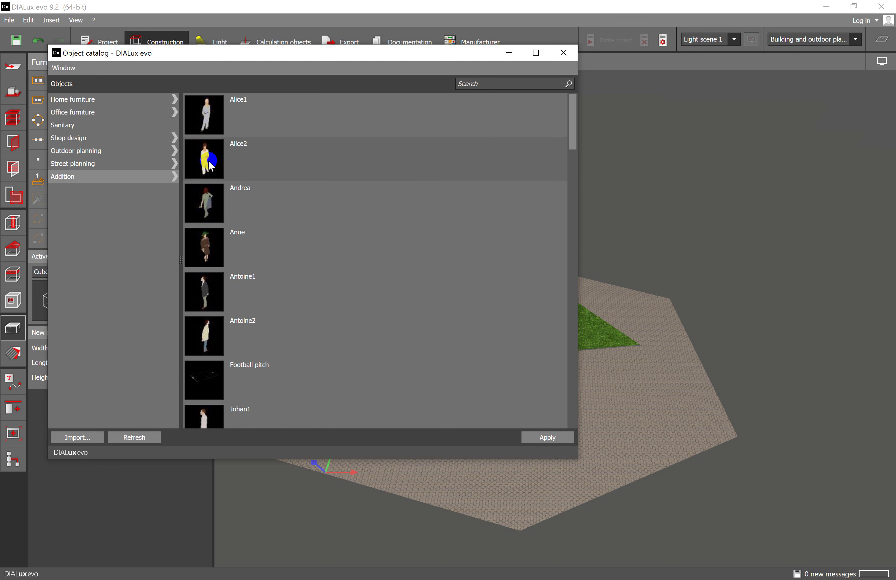
pyautogui.click(565, 437)
pyautogui.moveTo(337, 55); pyautogui.dragTo(522, 71)
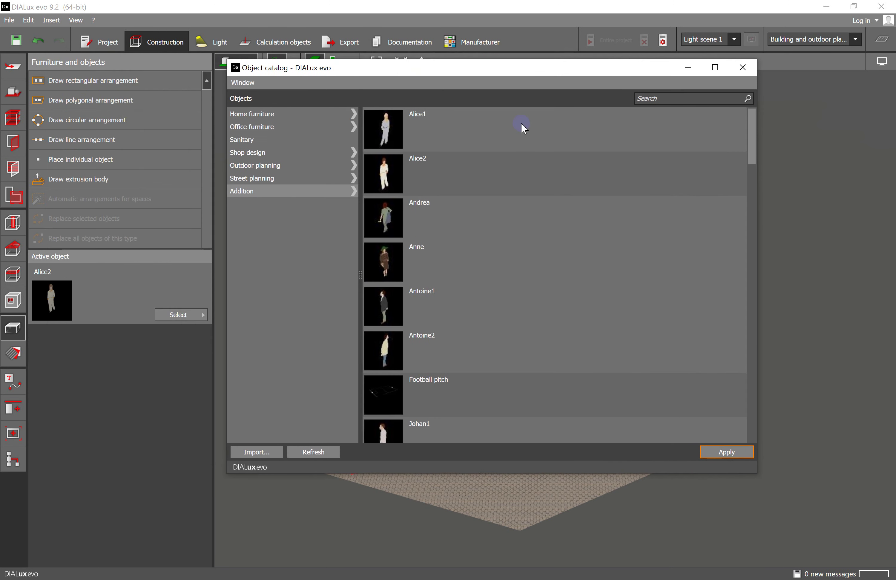
pyautogui.click(419, 272)
pyautogui.click(727, 455)
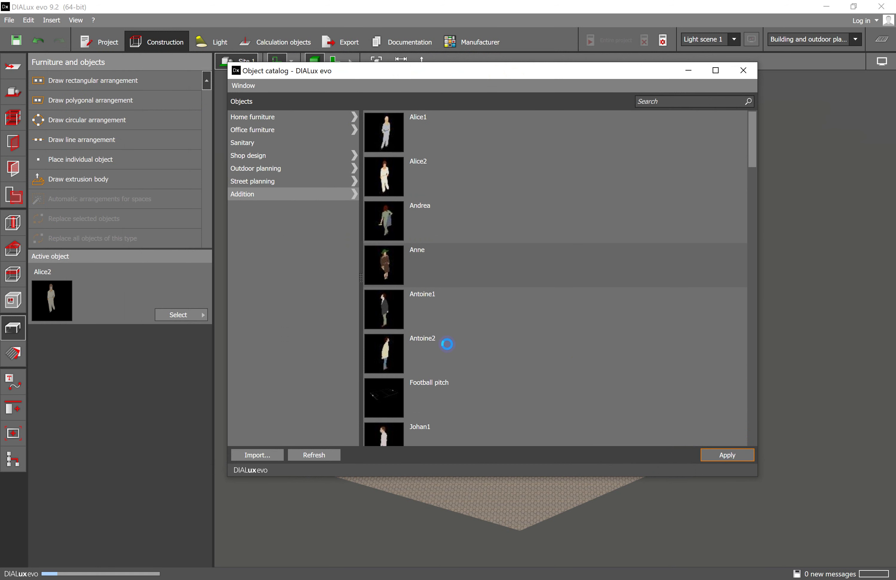
# Apply the Potted plant1 and RTree04 objects from the Addition category
pyautogui.scroll(-15, 474, 307)
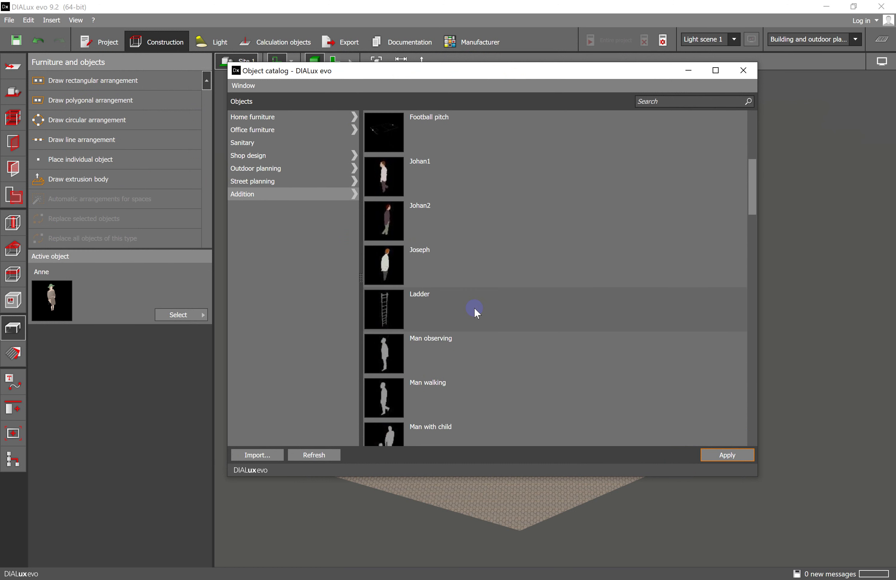
pyautogui.scroll(2, 474, 307)
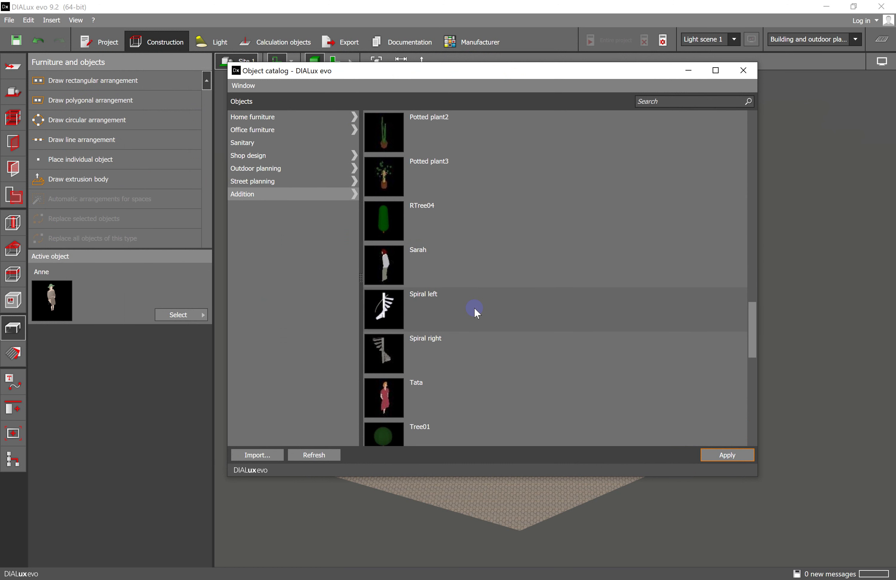
pyautogui.scroll(1, 475, 307)
pyautogui.click(401, 224)
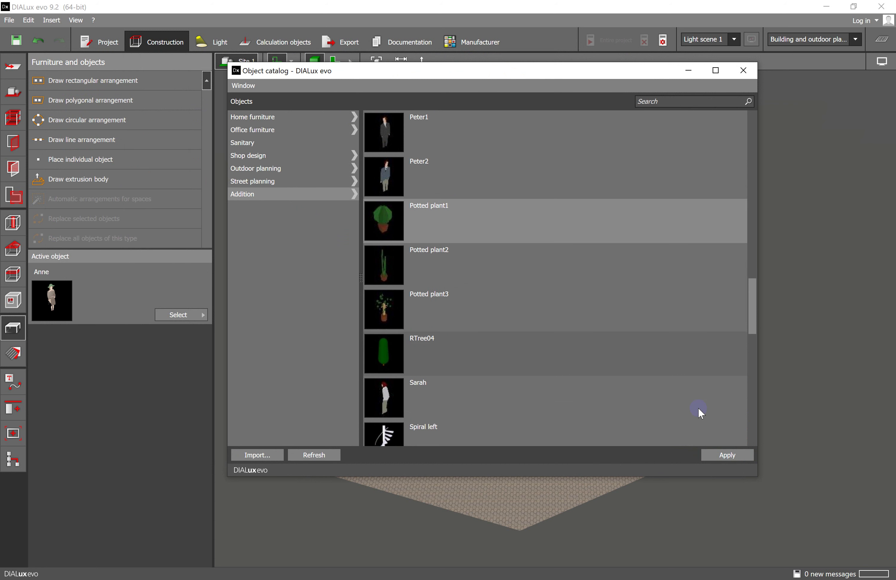
pyautogui.click(740, 455)
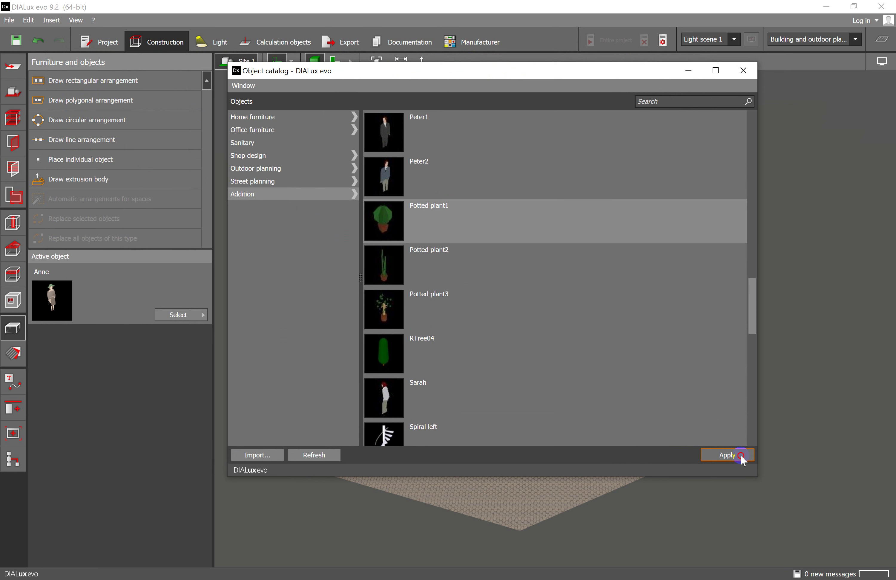
pyautogui.click(402, 360)
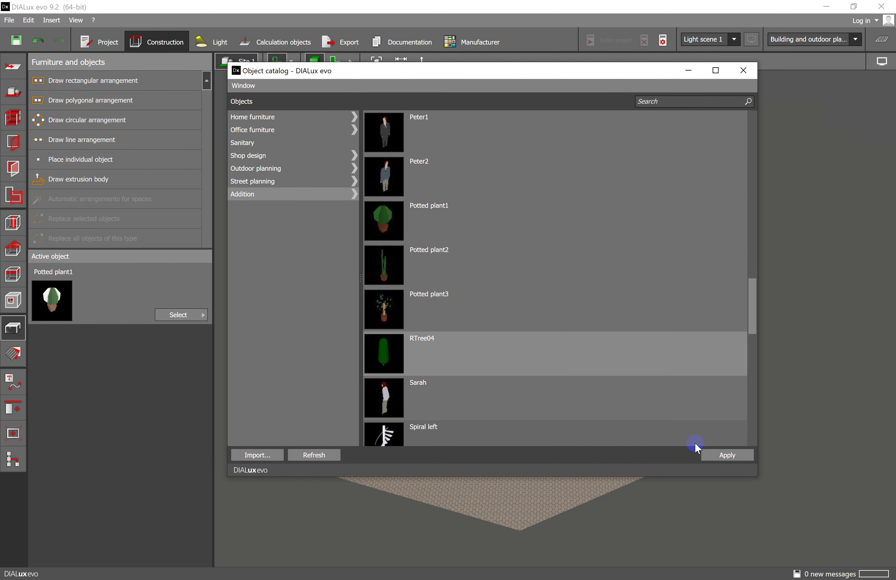
pyautogui.click(729, 456)
# Apply the Tree05 object from the Addition category and close the object catalog
pyautogui.scroll(-3, 501, 394)
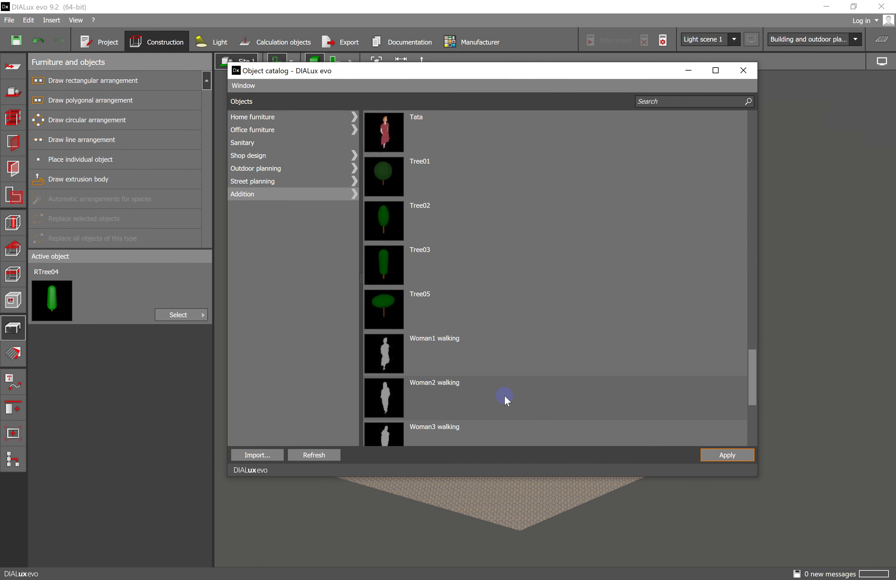
pyautogui.scroll(-1, 505, 395)
pyautogui.click(399, 183)
pyautogui.click(734, 454)
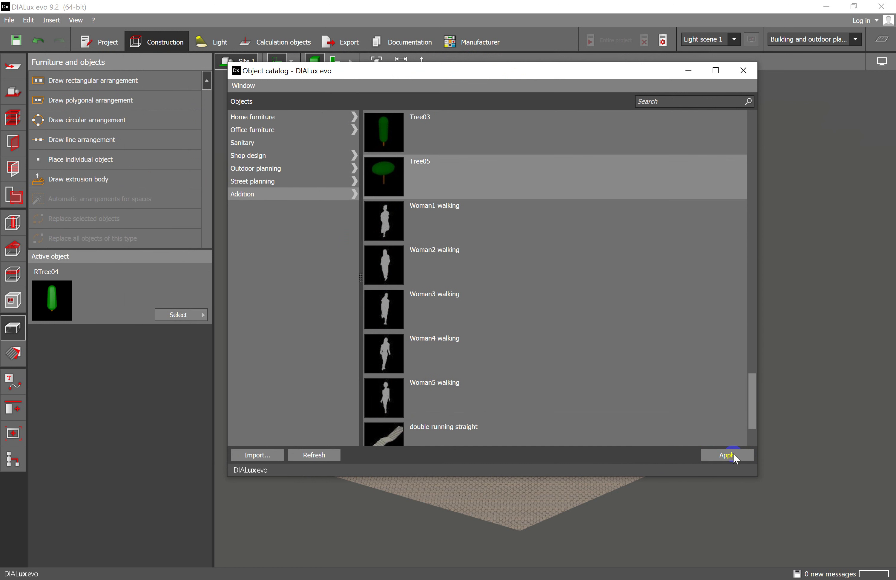
pyautogui.click(743, 71)
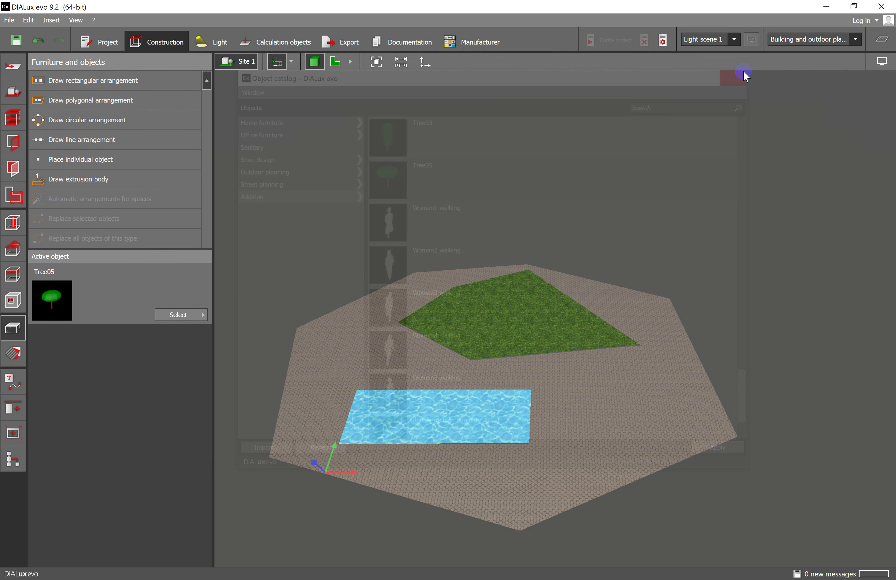
# Make RTree04 the active object and place one on the paving beyond the lawn, at about X 18.3 m, Y 12.4 m
pyautogui.click(188, 315)
pyautogui.click(247, 74)
pyautogui.click(243, 48)
pyautogui.scroll(-2, 372, 164)
pyautogui.scroll(-2, 373, 183)
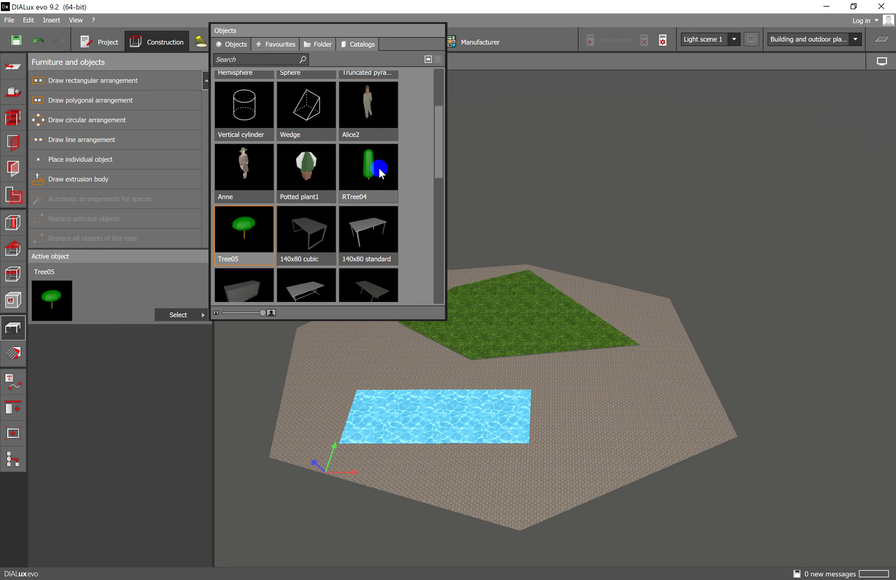
pyautogui.click(380, 169)
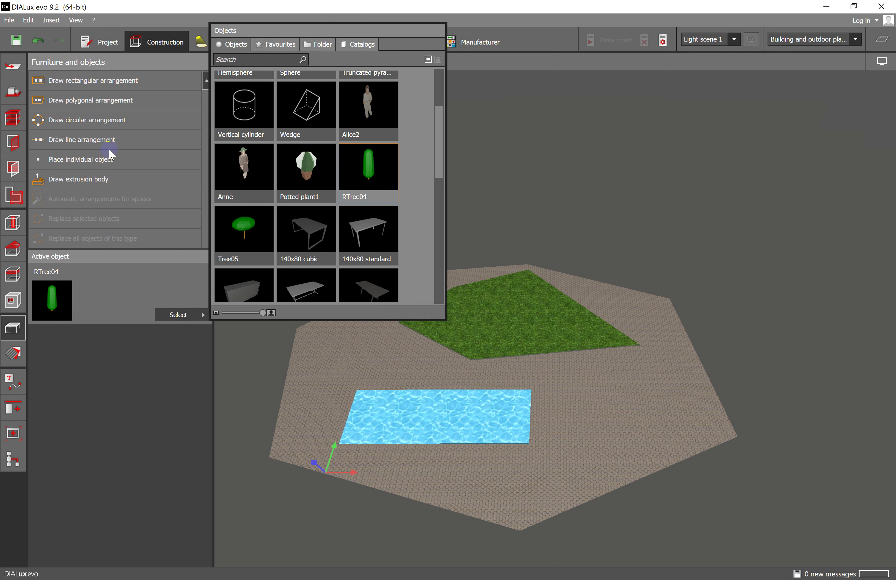
pyautogui.click(79, 159)
pyautogui.click(625, 308)
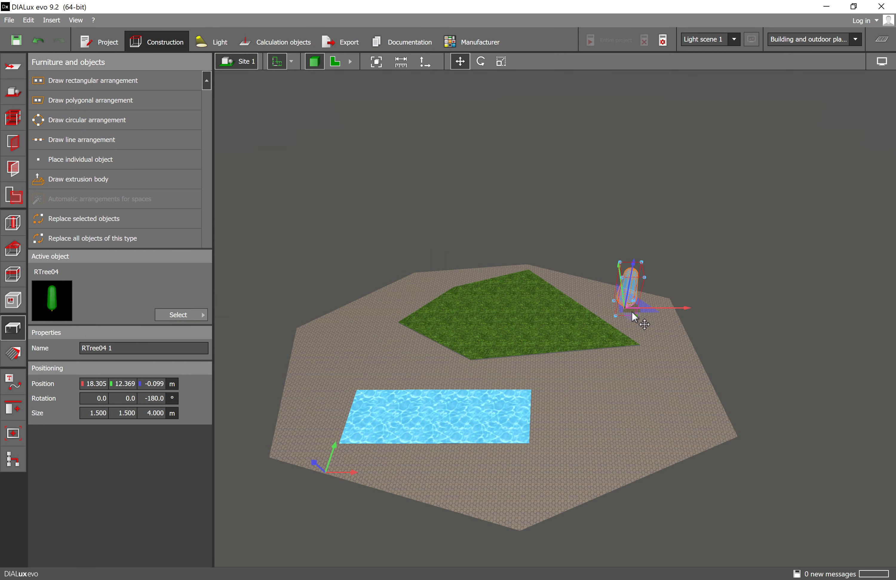
pyautogui.click(676, 371)
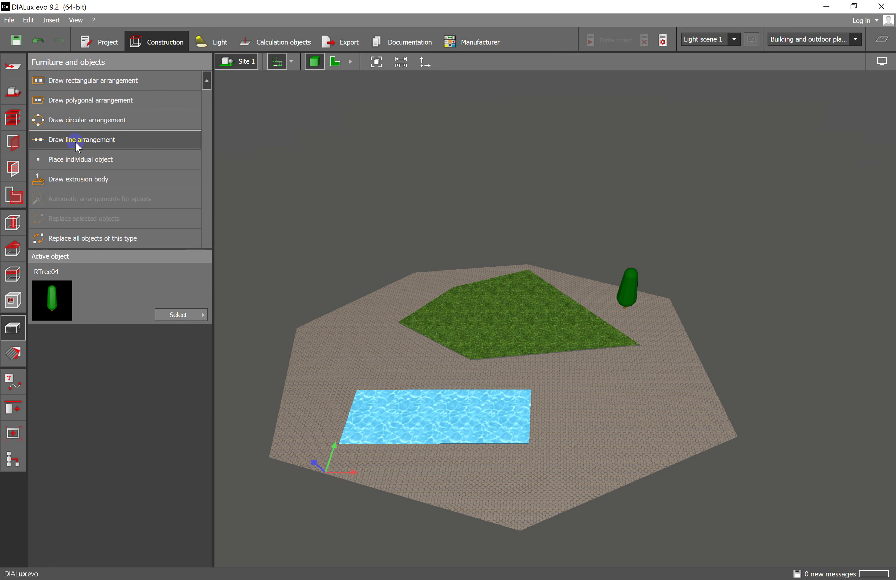
# Place three more RTree04 trees along the paving's edge at about (21.1, 7.8), (19.1, 1.7) and (9.5, -1.0) m
pyautogui.click(79, 159)
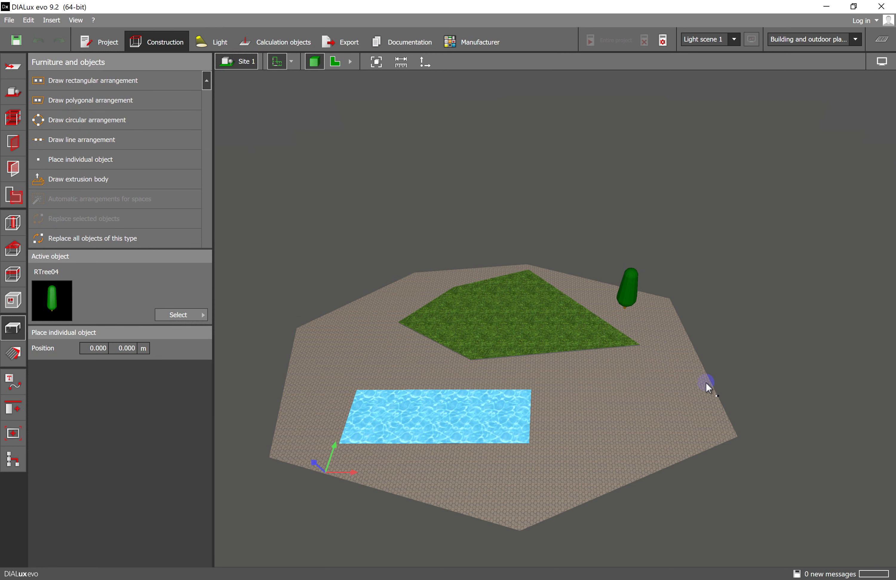
pyautogui.click(673, 359)
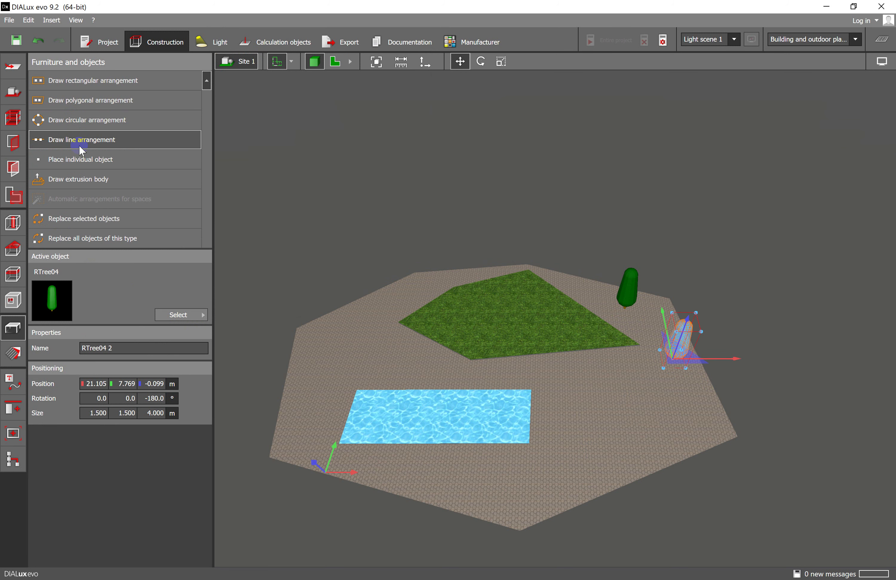
pyautogui.click(87, 159)
pyautogui.click(657, 444)
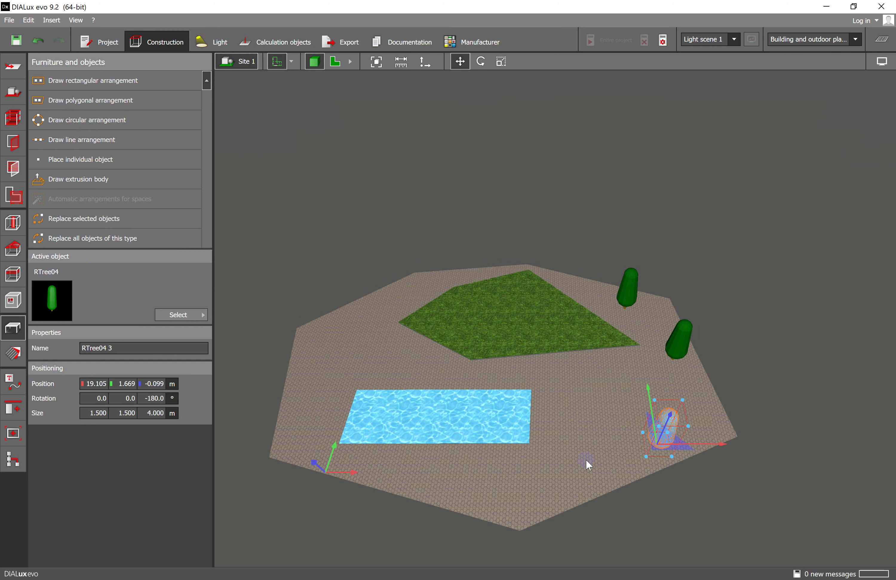
pyautogui.click(78, 156)
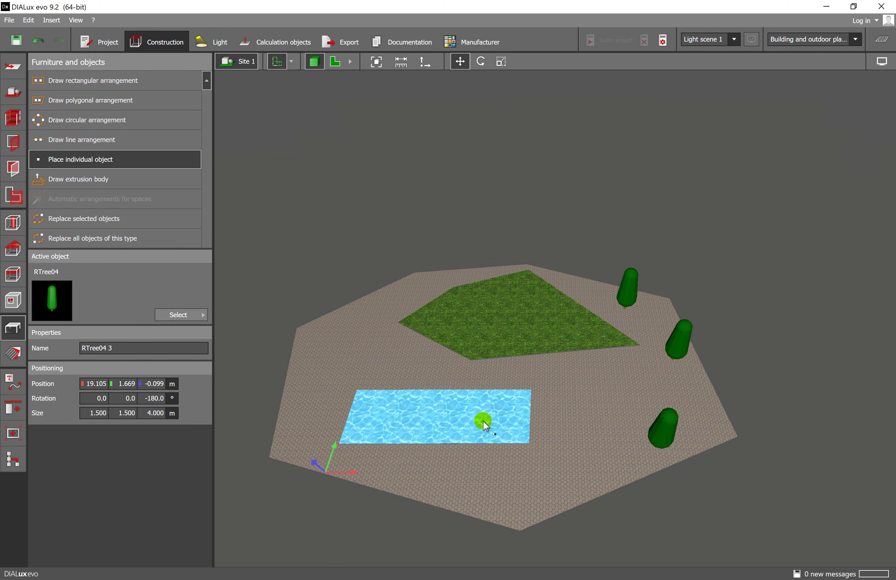
pyautogui.click(491, 492)
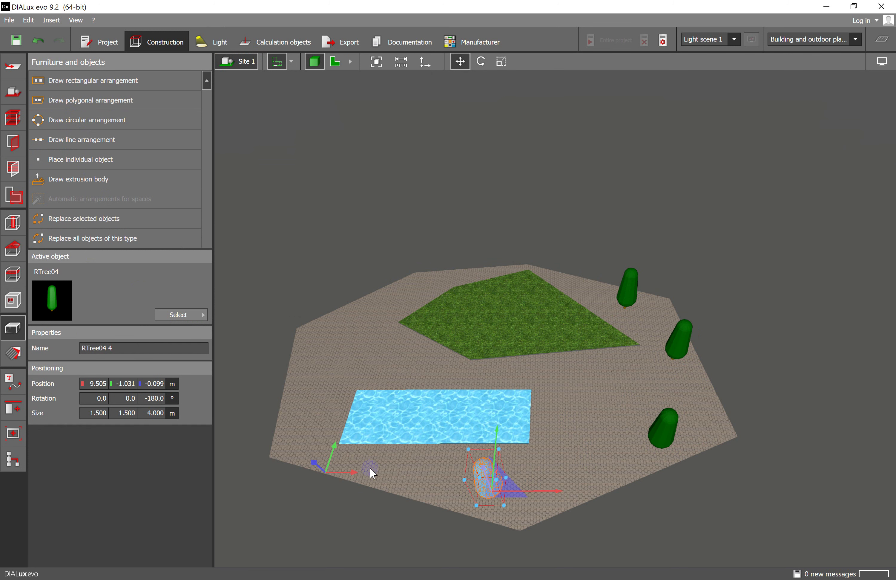
# Make the Anne figure the active object and place one beside the pool, at about X 12.4 m, Y 3.6 m
pyautogui.click(114, 190)
pyautogui.click(177, 317)
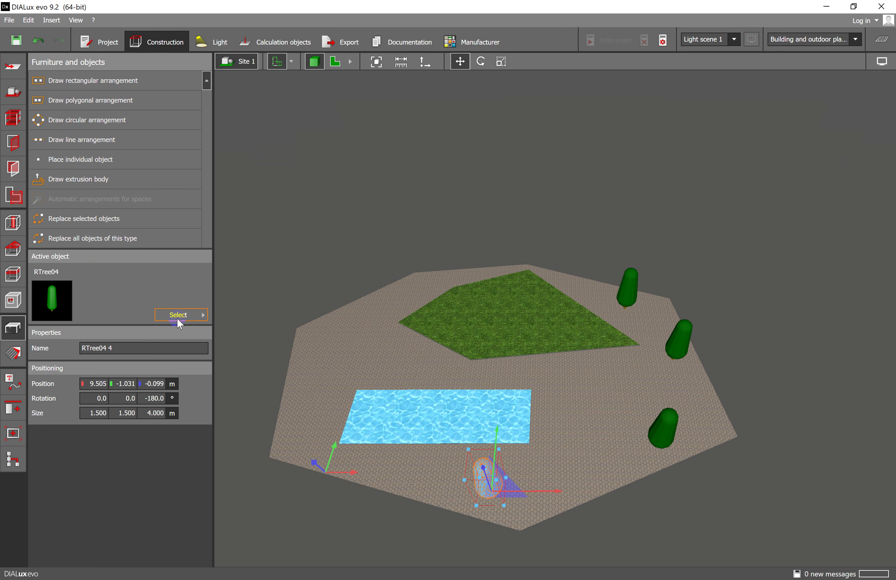
pyautogui.click(367, 200)
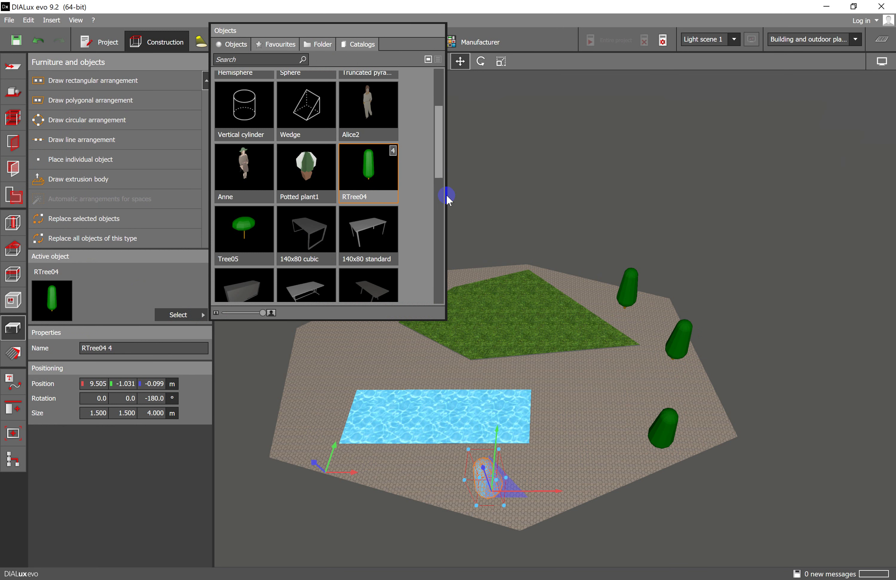
pyautogui.click(443, 217)
pyautogui.moveTo(443, 217); pyautogui.dragTo(438, 139)
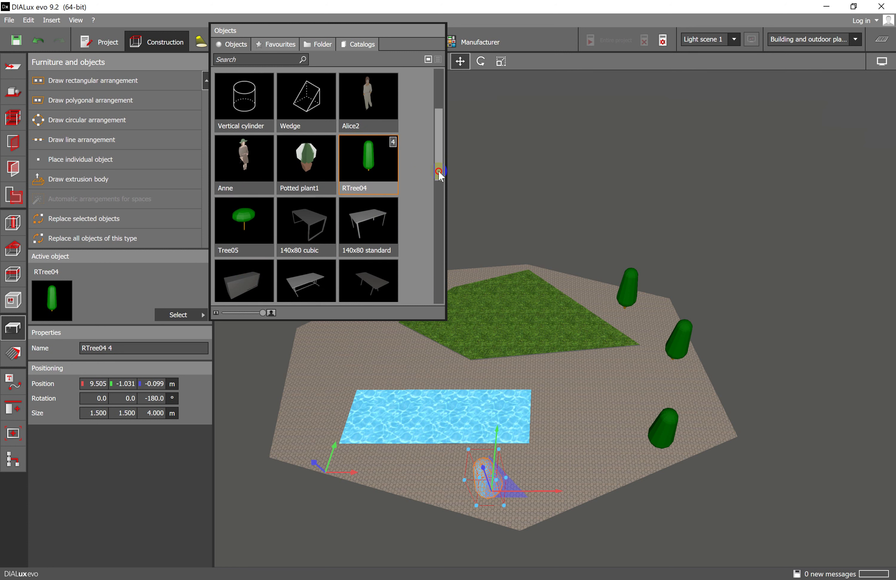
pyautogui.click(240, 157)
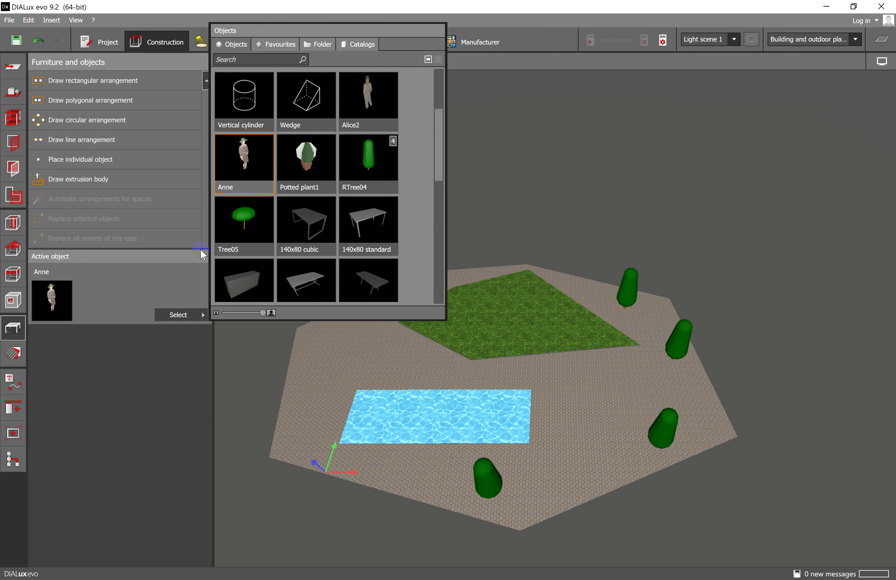
pyautogui.click(96, 158)
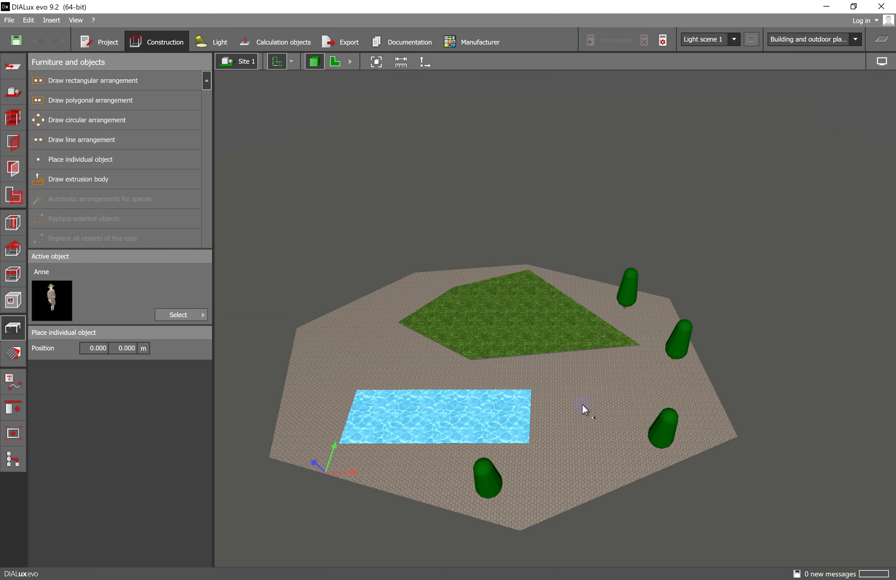
pyautogui.click(546, 416)
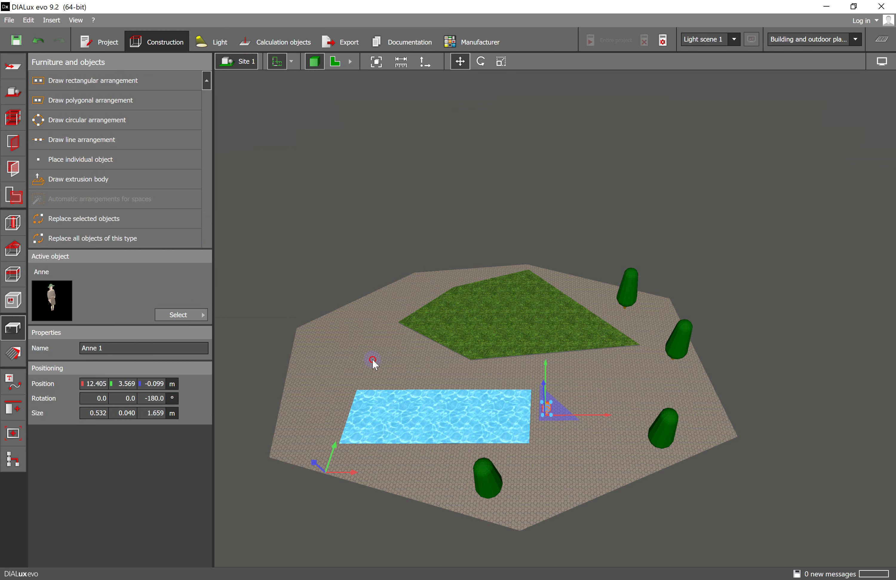
pyautogui.press('Escape')
# Make Tree05 the active object and place one on the paving between pool and lawn's outer side, at about X -0.1 m, Y 8.8 m
pyautogui.scroll(2, 545, 416)
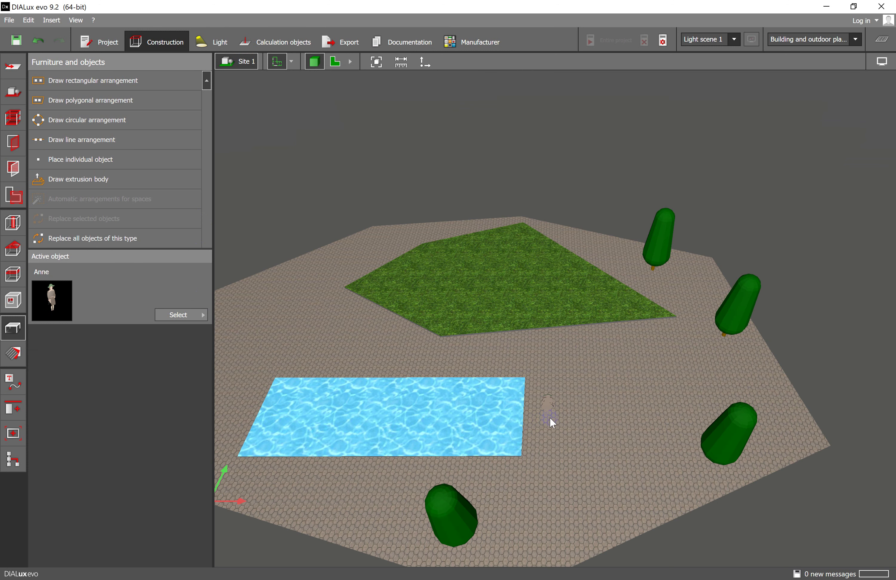
pyautogui.scroll(2, 550, 417)
pyautogui.click(182, 315)
pyautogui.click(246, 220)
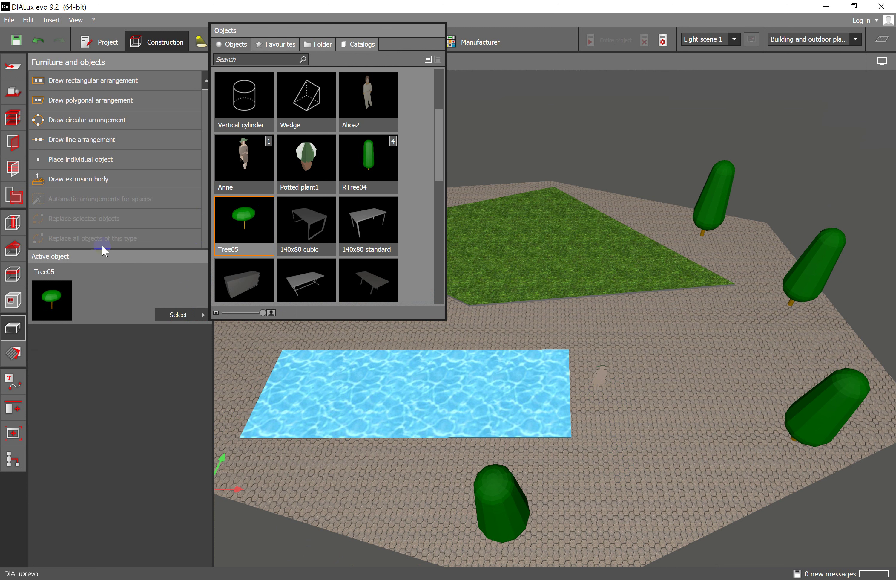
pyautogui.click(80, 159)
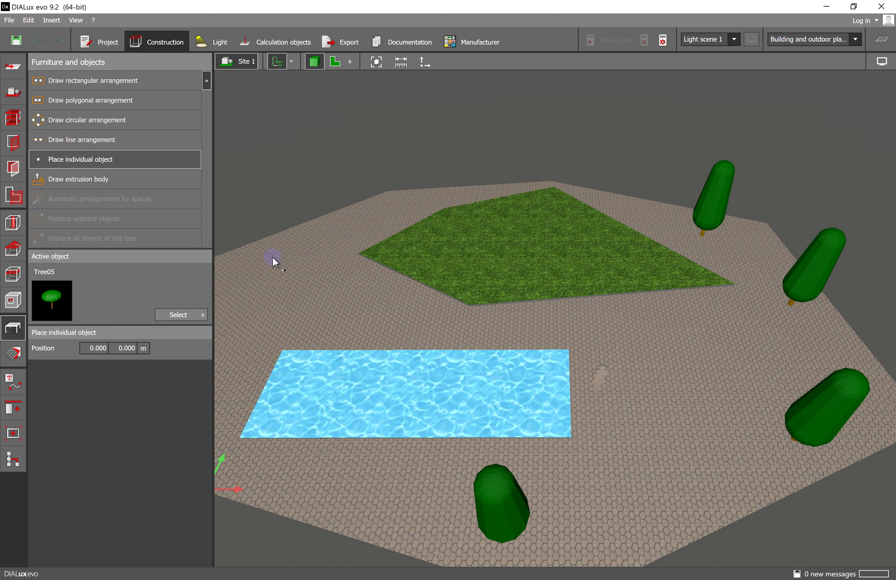
pyautogui.click(307, 287)
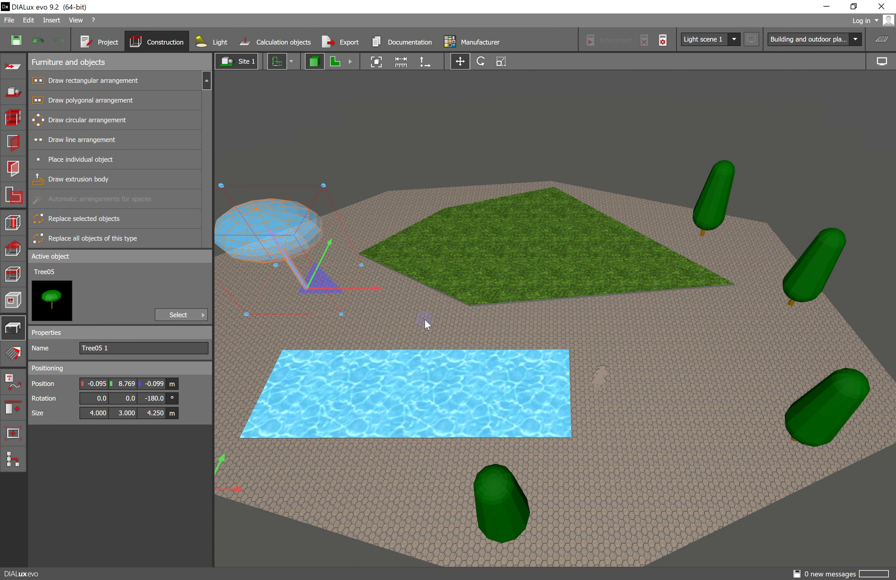
pyautogui.press('Escape')
pyautogui.scroll(-2, 425, 320)
pyautogui.moveTo(425, 320); pyautogui.dragTo(511, 454, button='middle')
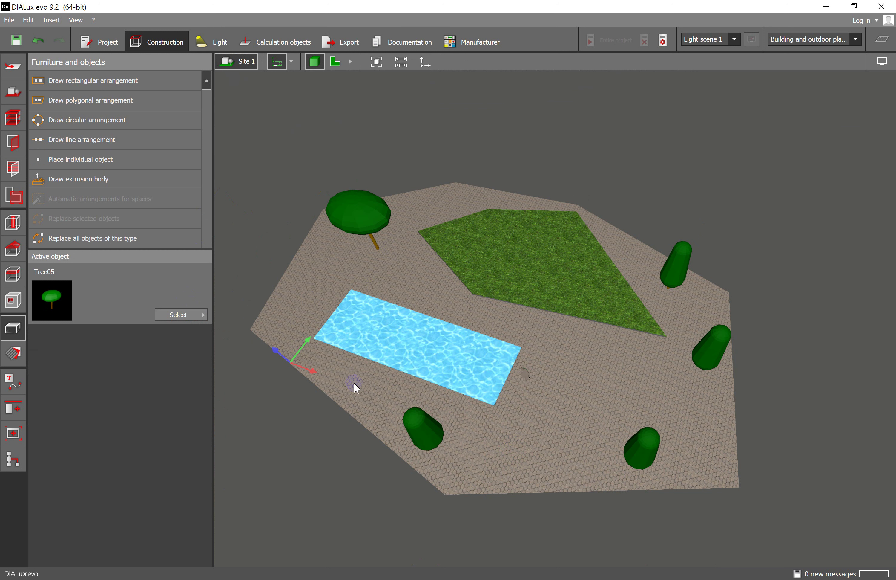
# Switch to light planning and open the Philips catalog for choosing a luminaire
pyautogui.click(216, 45)
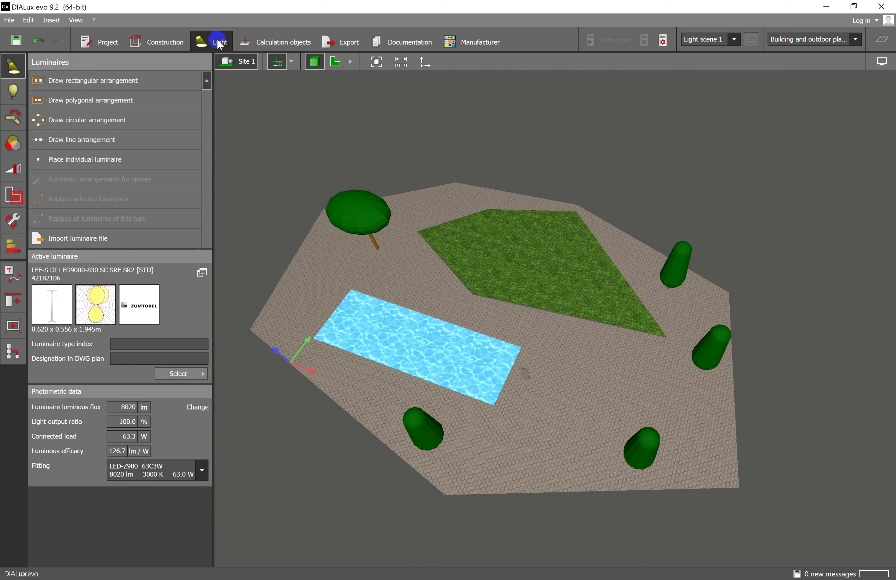
pyautogui.click(195, 360)
pyautogui.click(188, 374)
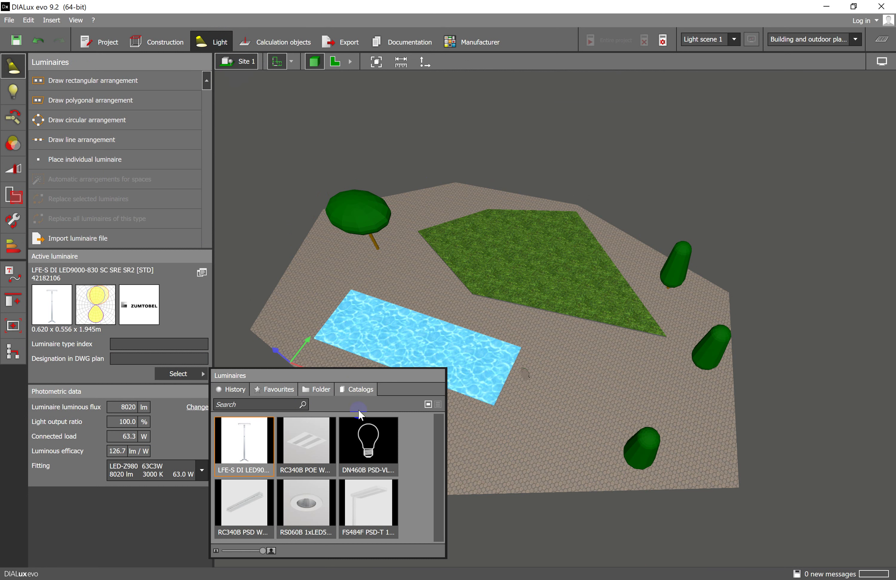
pyautogui.click(360, 389)
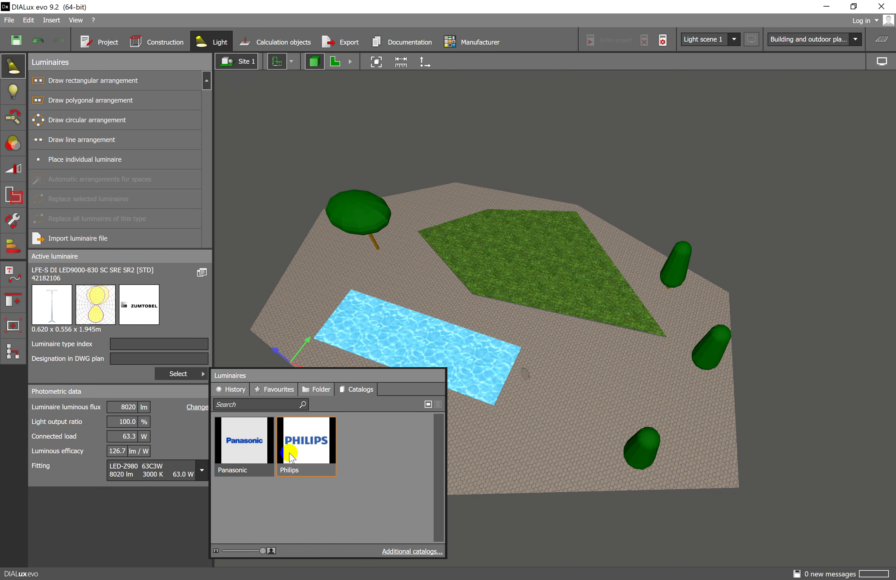
pyautogui.click(309, 450)
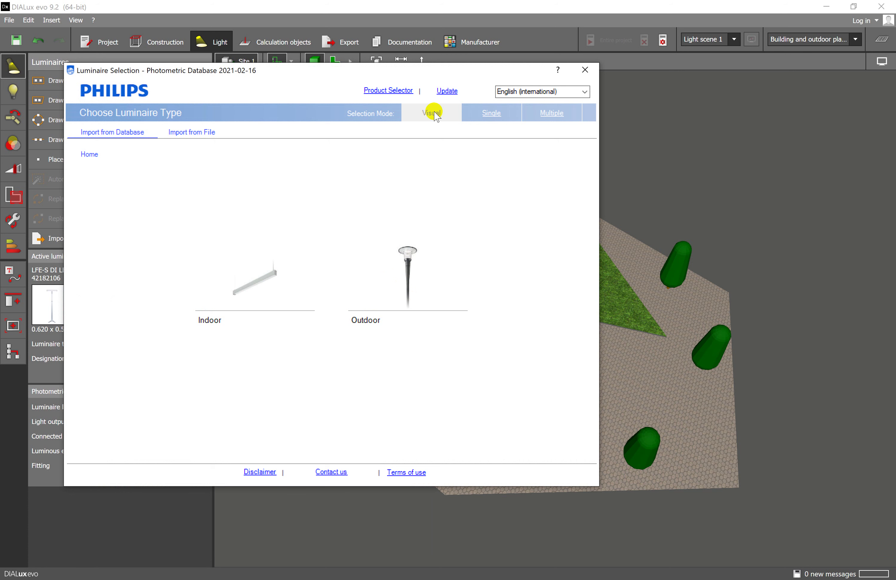
# Browse the outdoor Road and Urban Lighting range and open the Harmony 1&2 LED luminaires in the HARMONY family
pyautogui.click(408, 278)
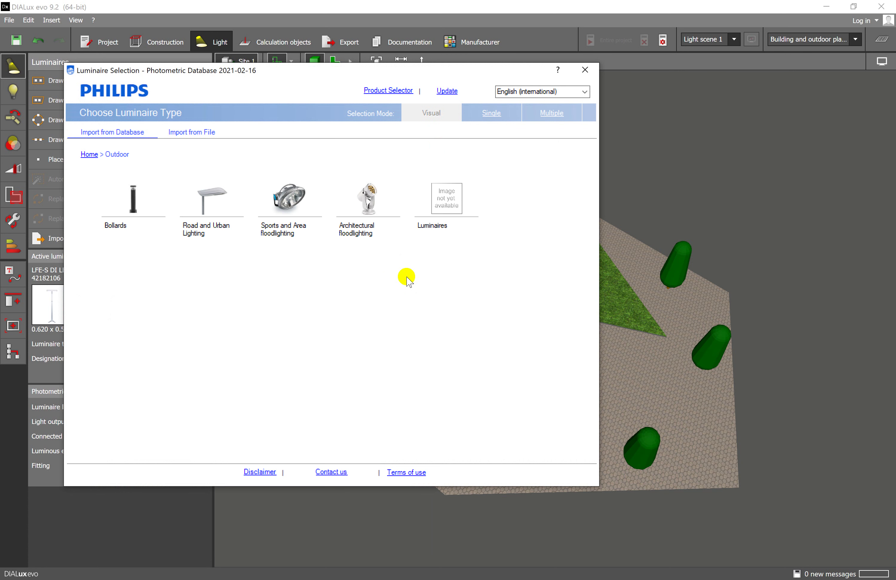
pyautogui.doubleClick(211, 203)
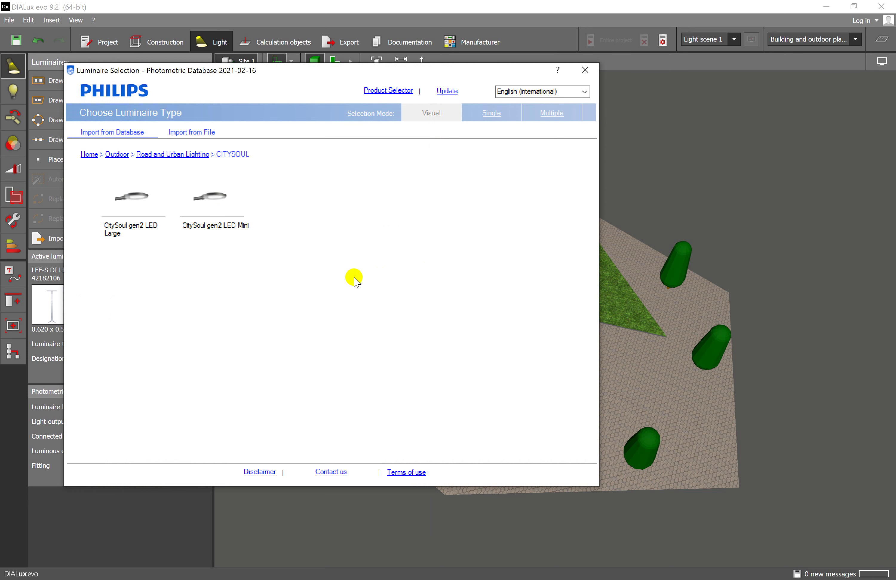
pyautogui.click(195, 155)
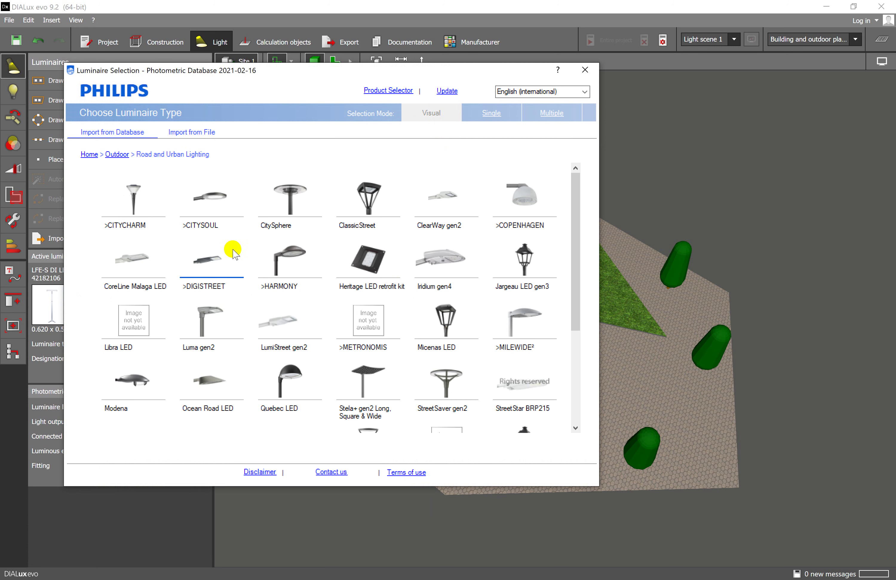
pyautogui.scroll(-2, 286, 260)
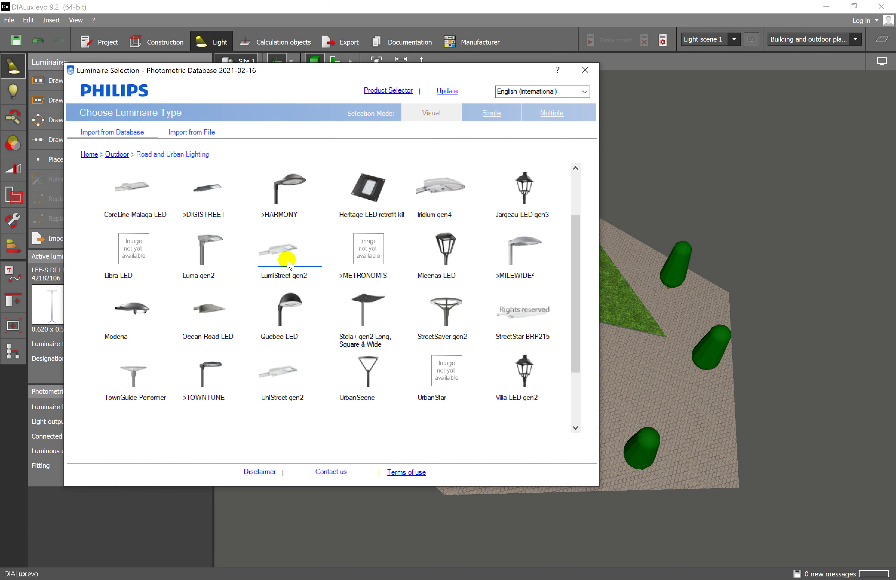
pyautogui.scroll(2, 287, 264)
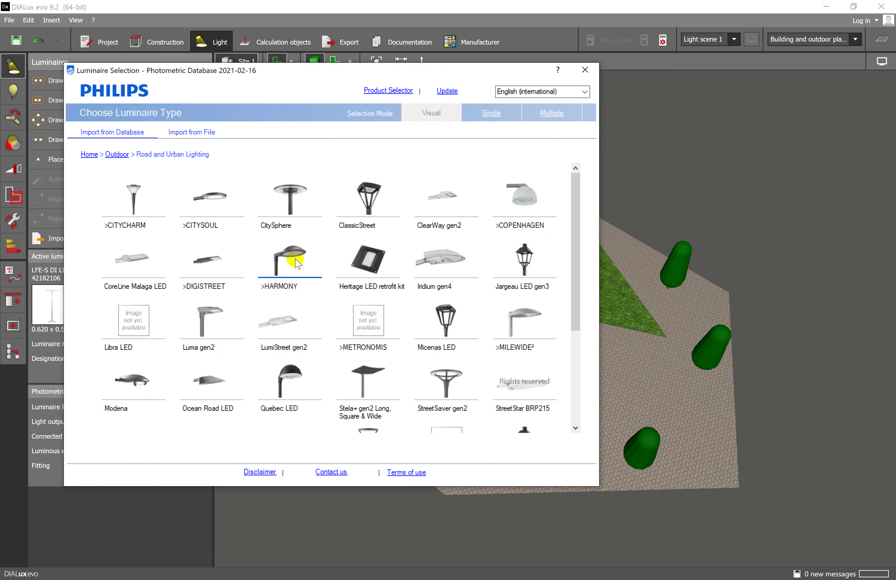
pyautogui.click(297, 265)
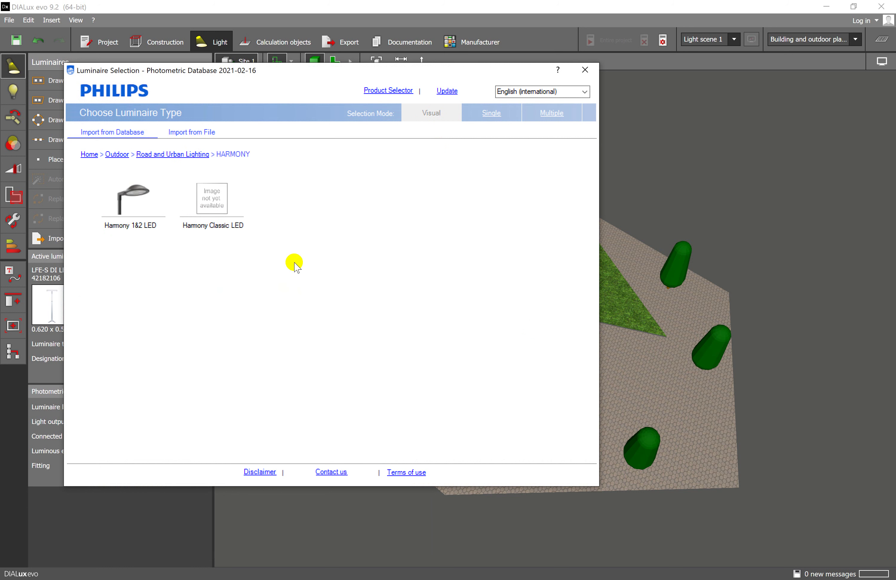
pyautogui.click(146, 196)
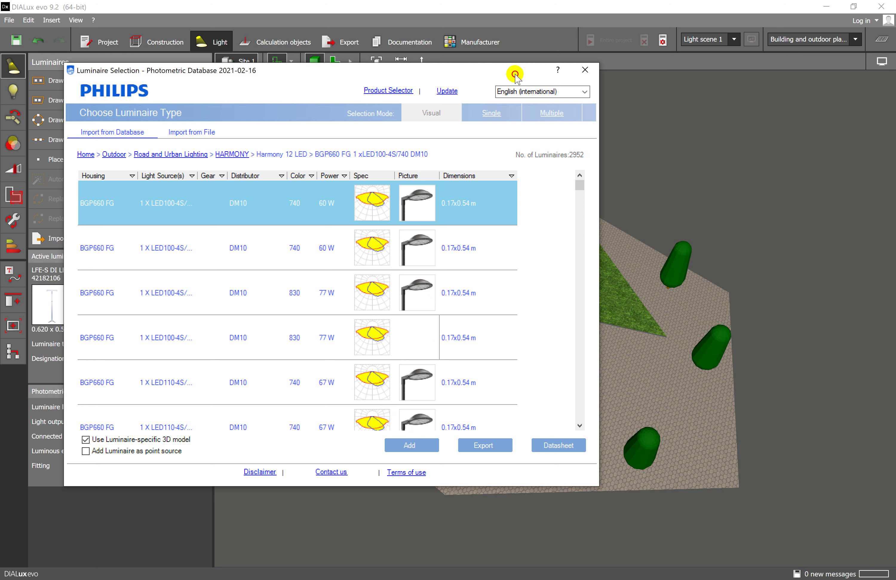
# Add the BGP660 FG 1xLED100-4S/740 DM10 luminaire (60 W) to the project with its luminaire-specific 3D model
pyautogui.moveTo(471, 76); pyautogui.dragTo(680, 83)
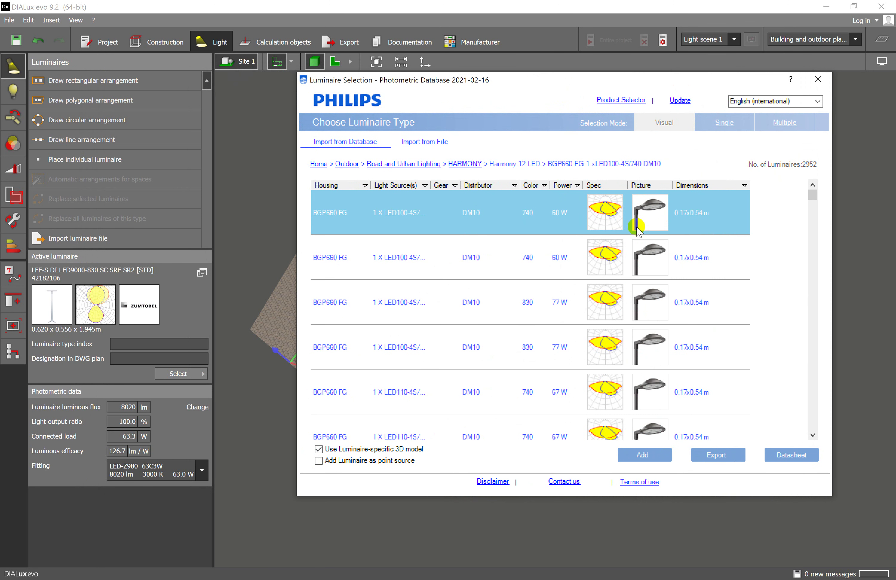
pyautogui.click(640, 455)
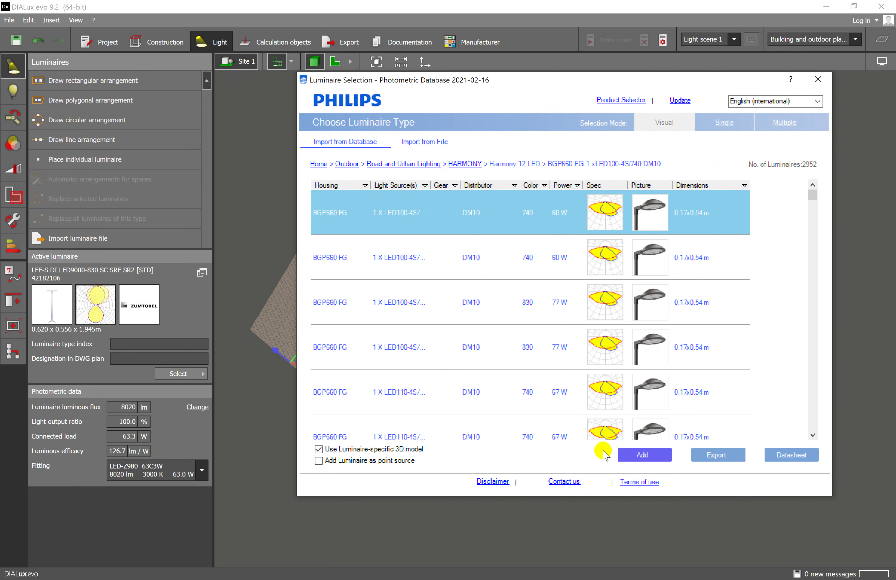
pyautogui.click(645, 455)
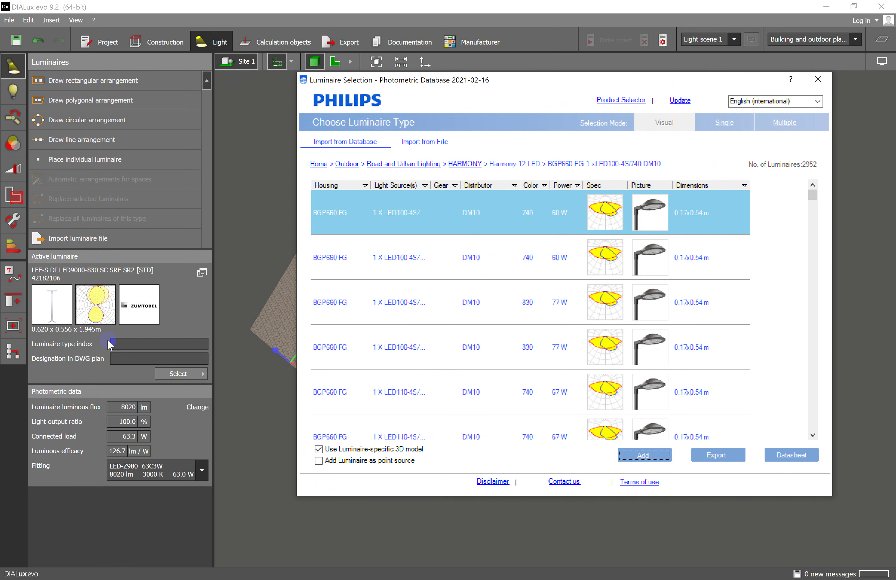